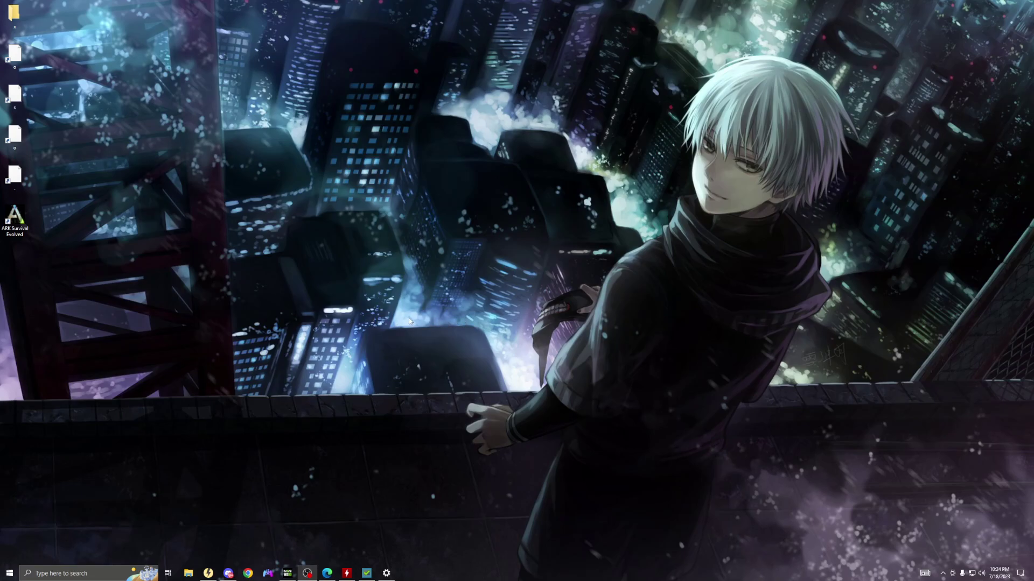
# Start NVCleanstall with the best driver for this hardware, adding PhysX and HD Audio via HDMI.
pyautogui.click(371, 575)
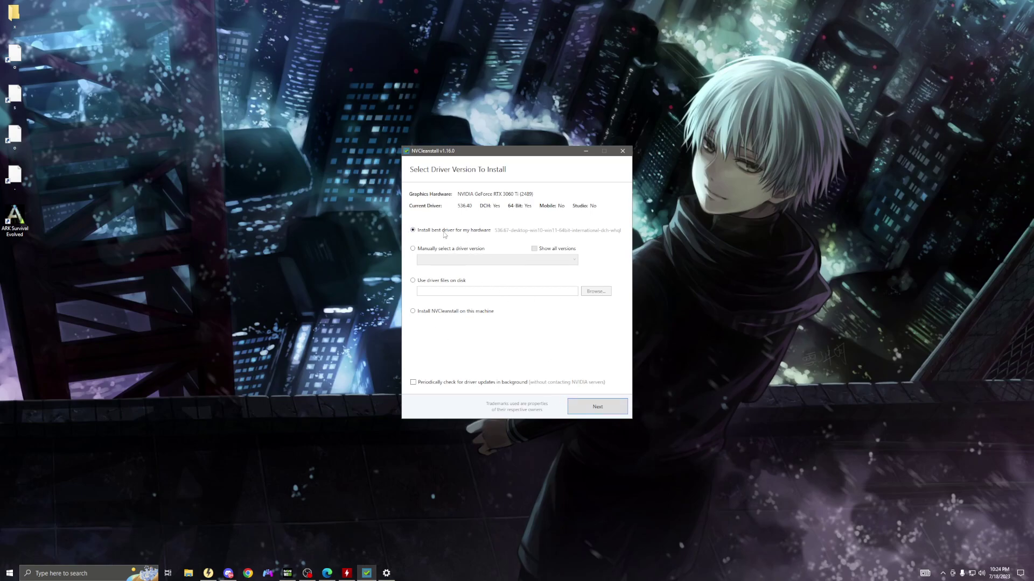
pyautogui.click(588, 405)
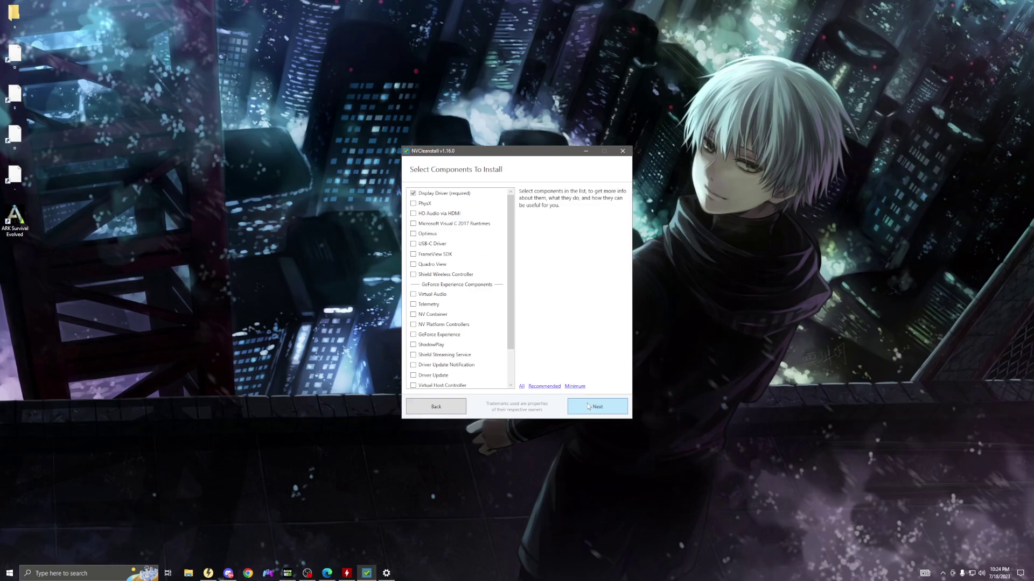
pyautogui.click(437, 203)
pyautogui.click(544, 386)
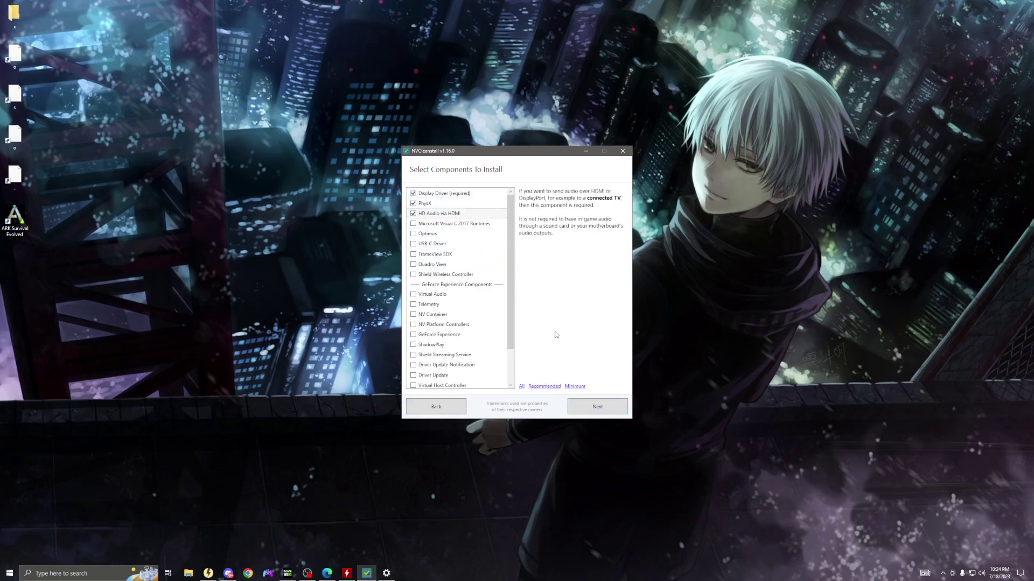
# Continue with the chosen components so NVCleanstall prepares the installer sources.
pyautogui.click(605, 407)
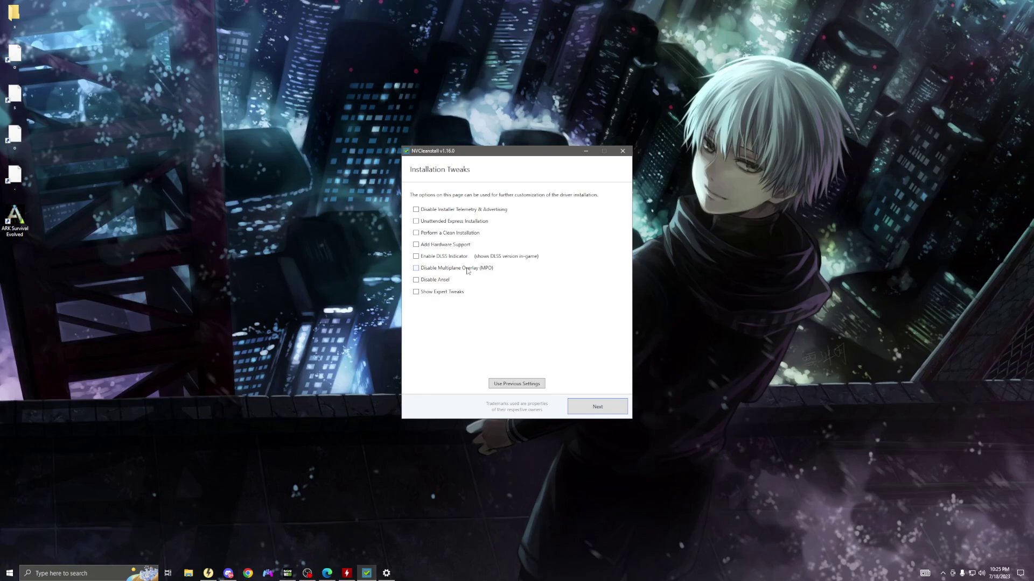
# Enable Perform a Clean Installation with previous settings, then close NVCleanstall.
pyautogui.click(431, 234)
pyautogui.click(535, 381)
pyautogui.click(622, 151)
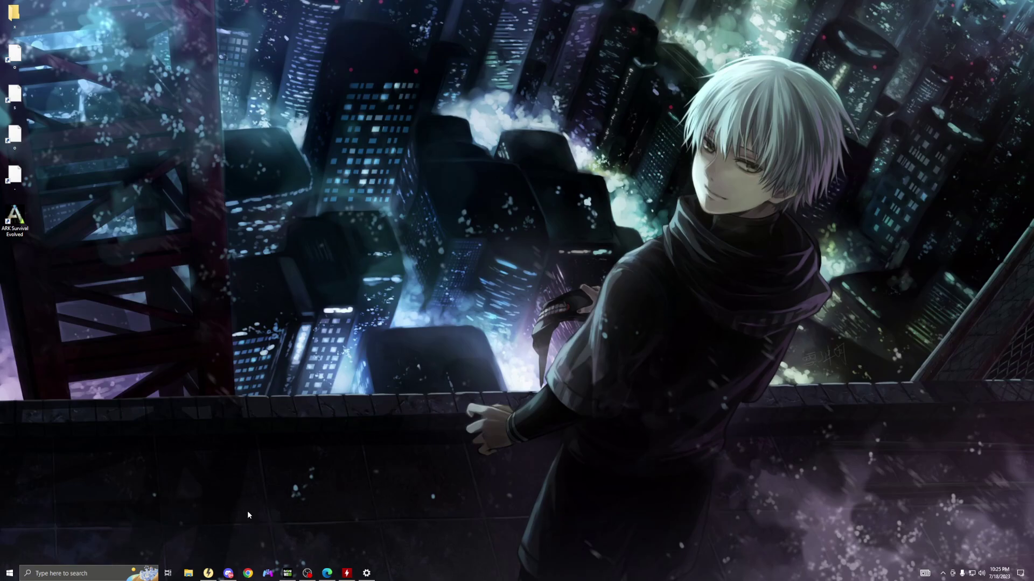
# Launch NVIDIA Control Panel from a Windows search for 'nv'.
pyautogui.click(102, 574)
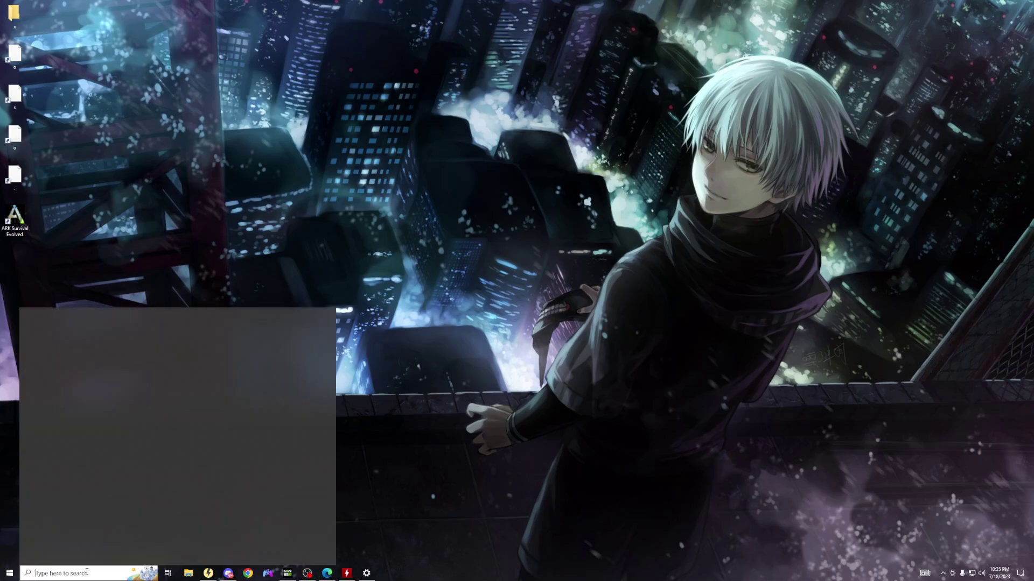
pyautogui.write('nv')
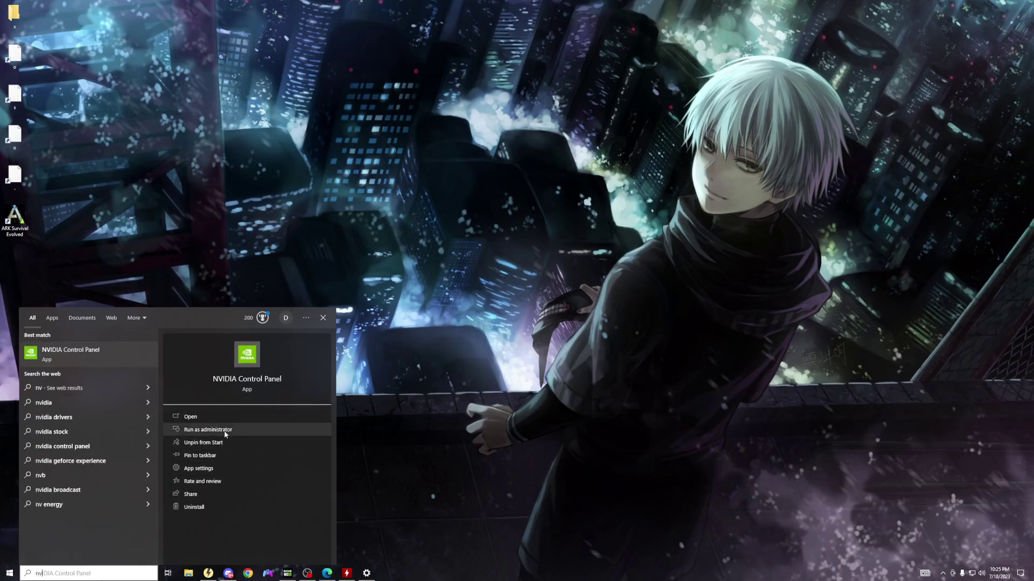
pyautogui.click(228, 413)
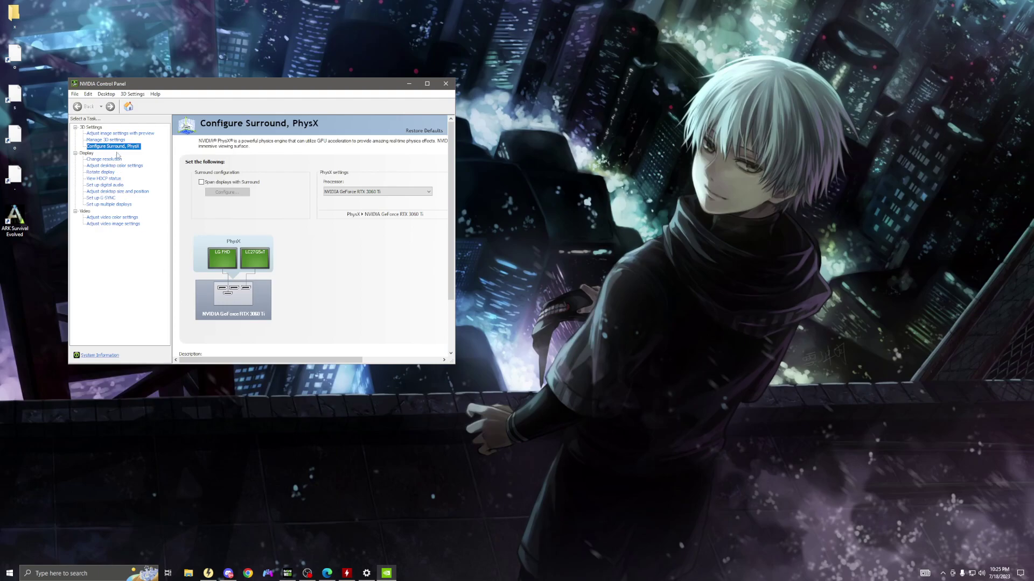
# Set image settings with preview to the advanced 3D image settings option.
pyautogui.click(122, 134)
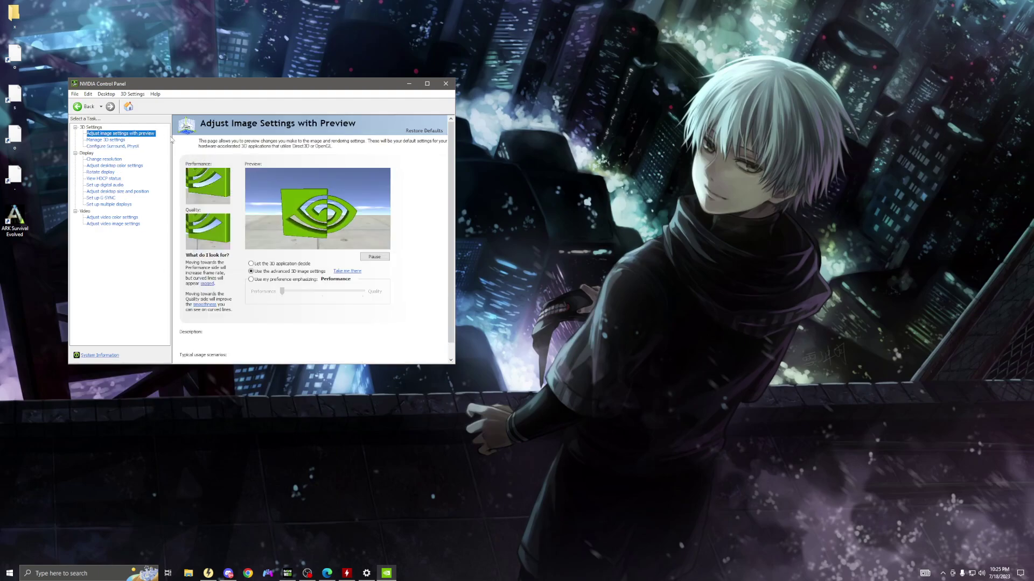
pyautogui.moveTo(264, 275)
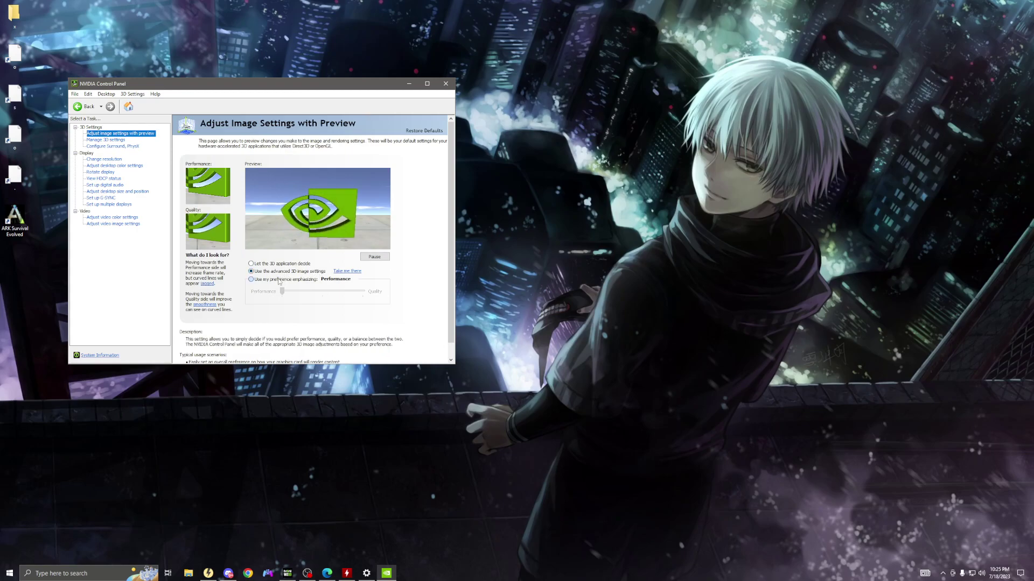
pyautogui.click(279, 281)
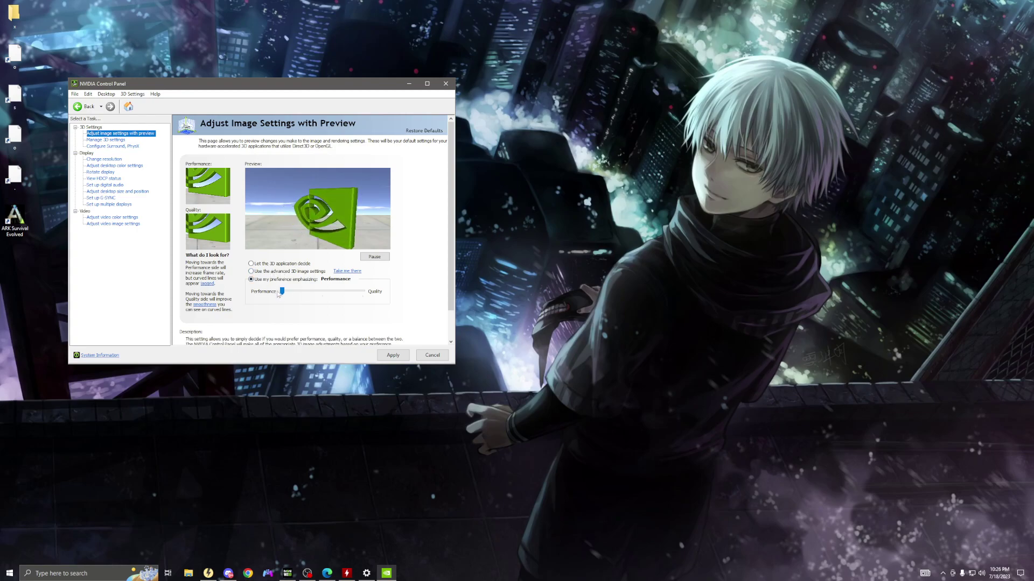
pyautogui.click(270, 272)
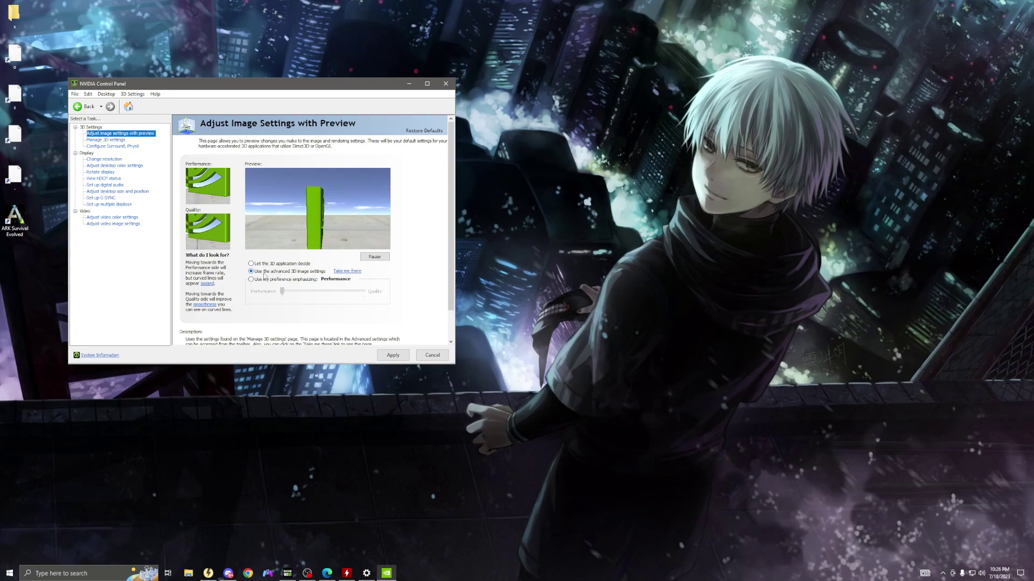
pyautogui.click(118, 142)
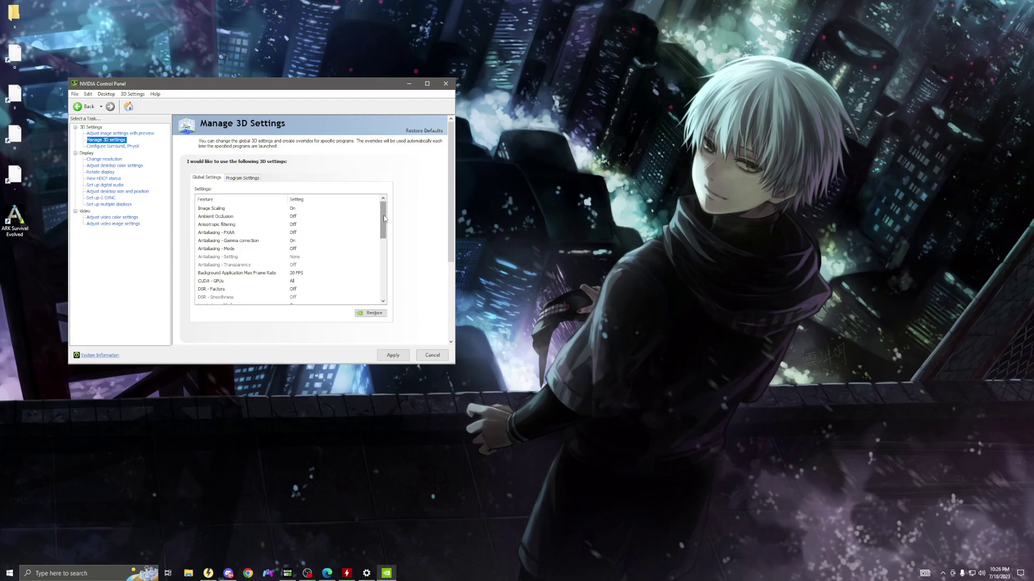
# Scroll the Global Settings list to check texture filtering High performance, 10 GB shader cache, vertical sync Off.
pyautogui.moveTo(384, 218); pyautogui.dragTo(385, 219)
pyautogui.moveTo(386, 220); pyautogui.dragTo(386, 282)
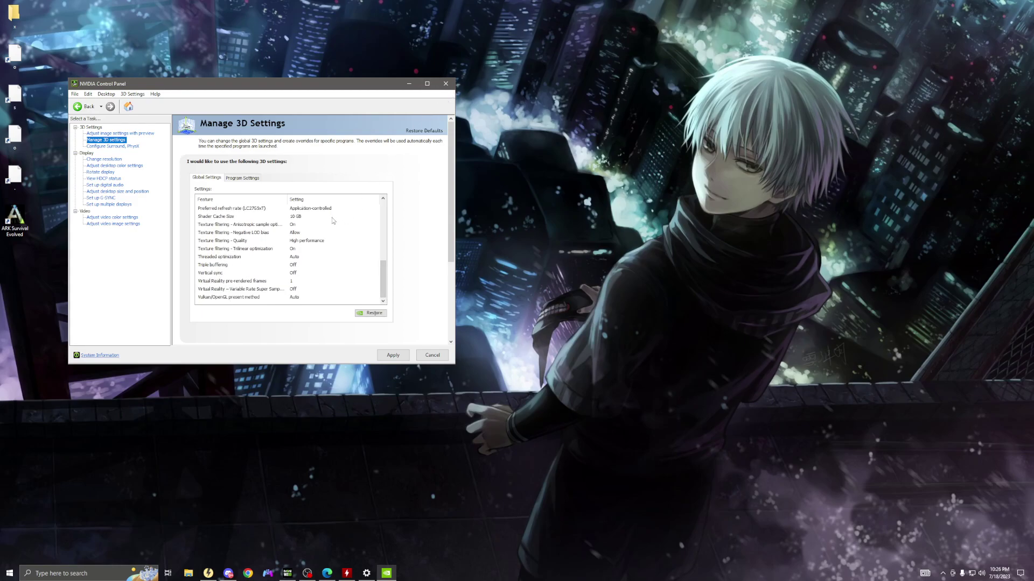
# Review Call of Duty's Program Settings list, then close the panel without applying changes.
pyautogui.click(239, 178)
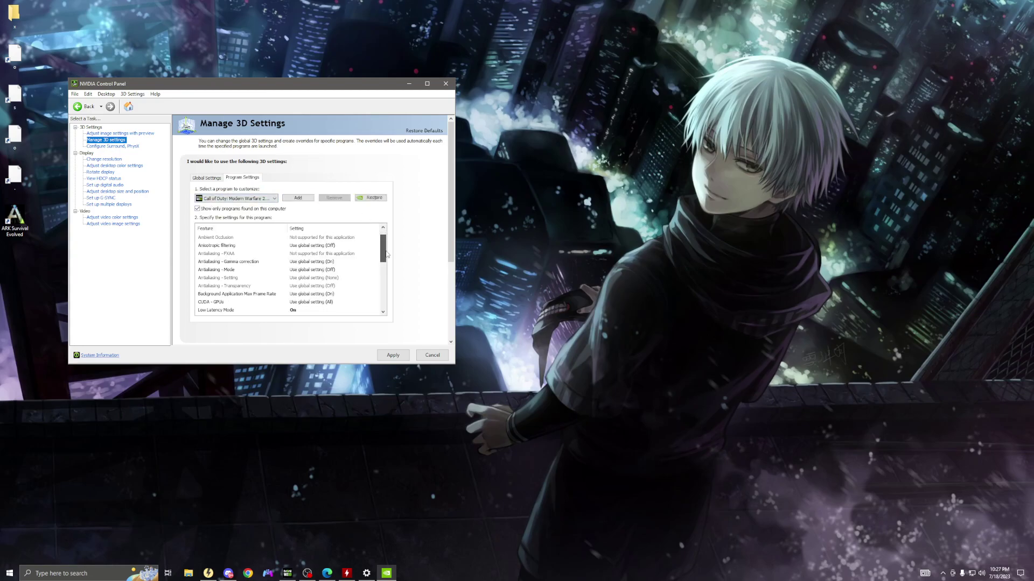
pyautogui.scroll(-1, 281, 290)
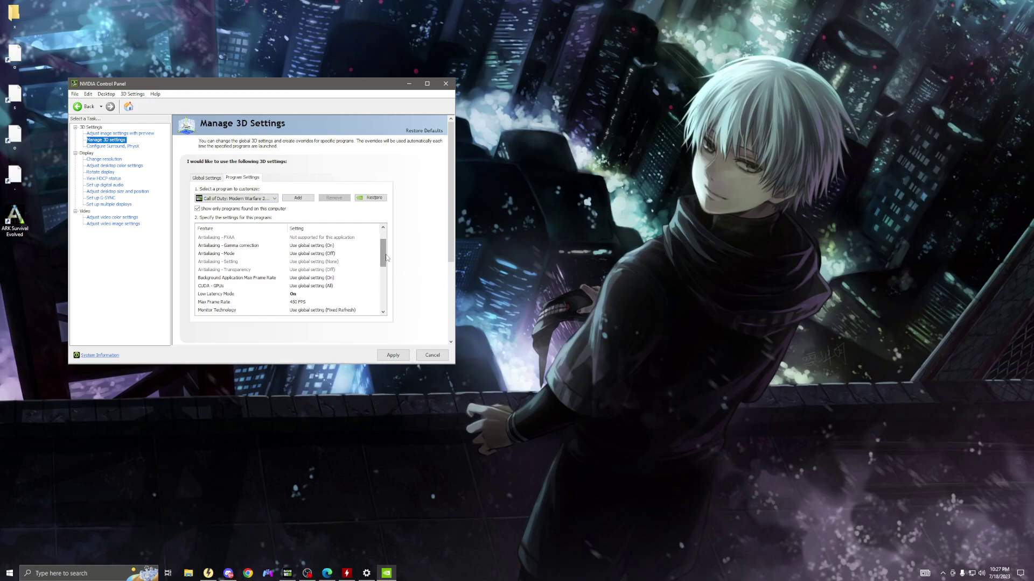
pyautogui.scroll(-1, 386, 265)
pyautogui.moveTo(386, 265); pyautogui.dragTo(387, 270)
pyautogui.scroll(2, 328, 272)
pyautogui.moveTo(383, 253); pyautogui.dragTo(451, 93)
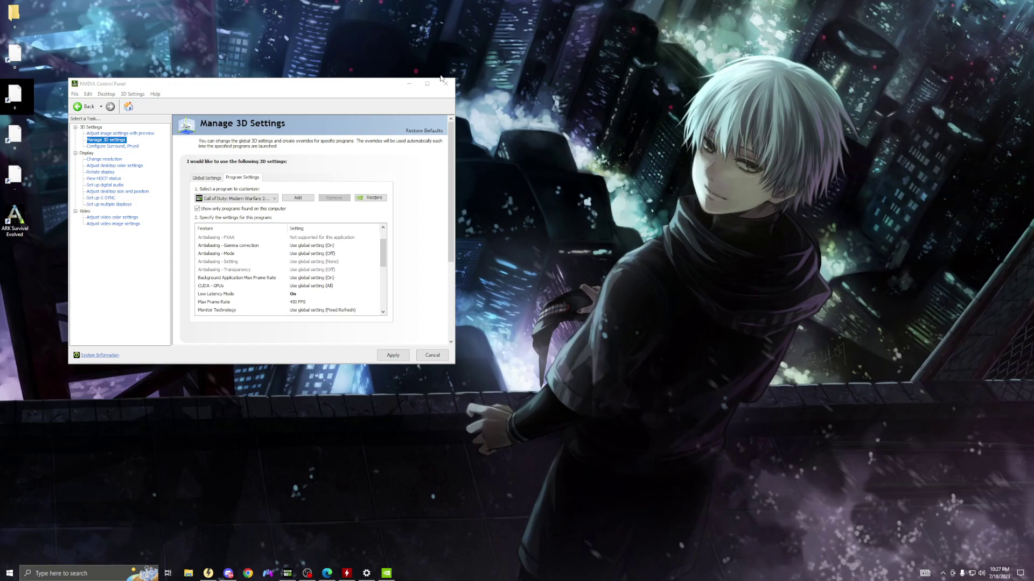
pyautogui.click(446, 85)
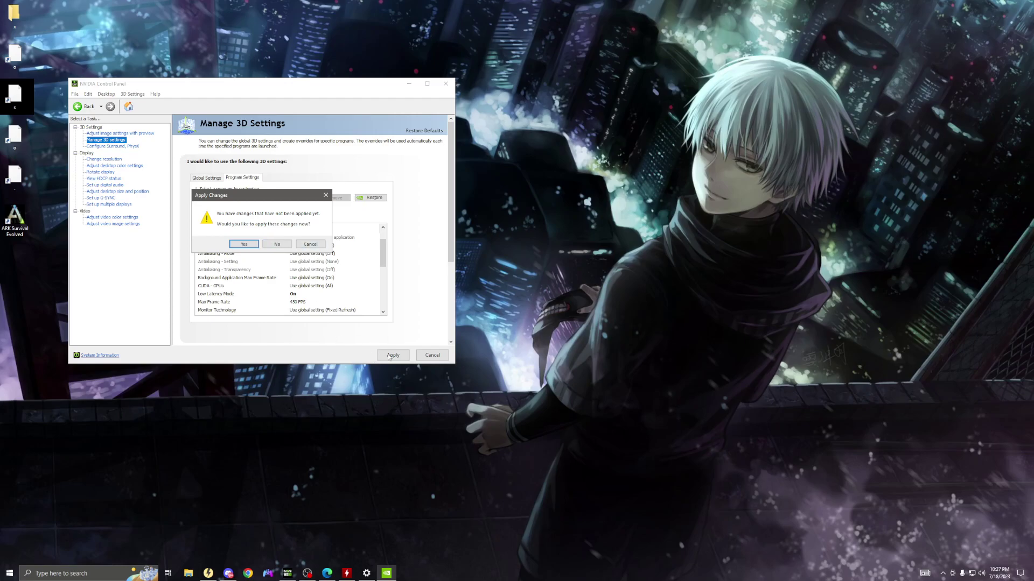
pyautogui.click(288, 243)
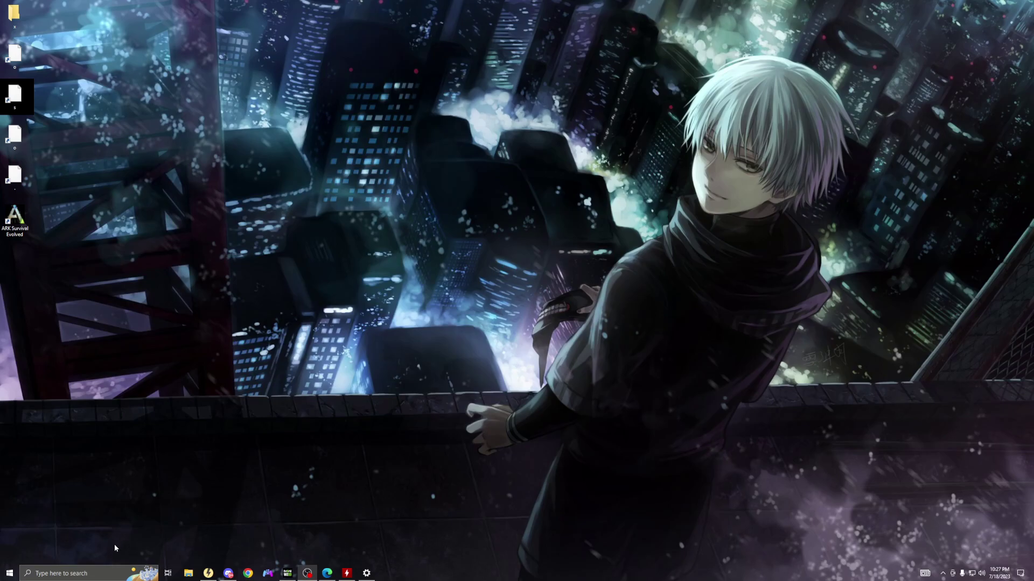
# Bring up Windows Settings and go to System's Focus assist page.
pyautogui.click(365, 574)
pyautogui.click(10, 574)
pyautogui.click(7, 544)
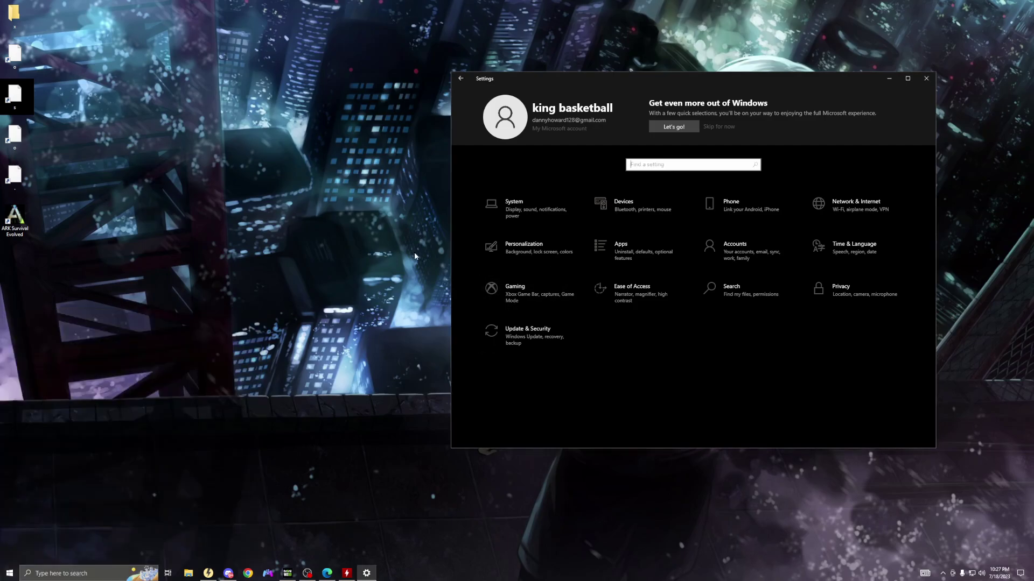
pyautogui.click(558, 201)
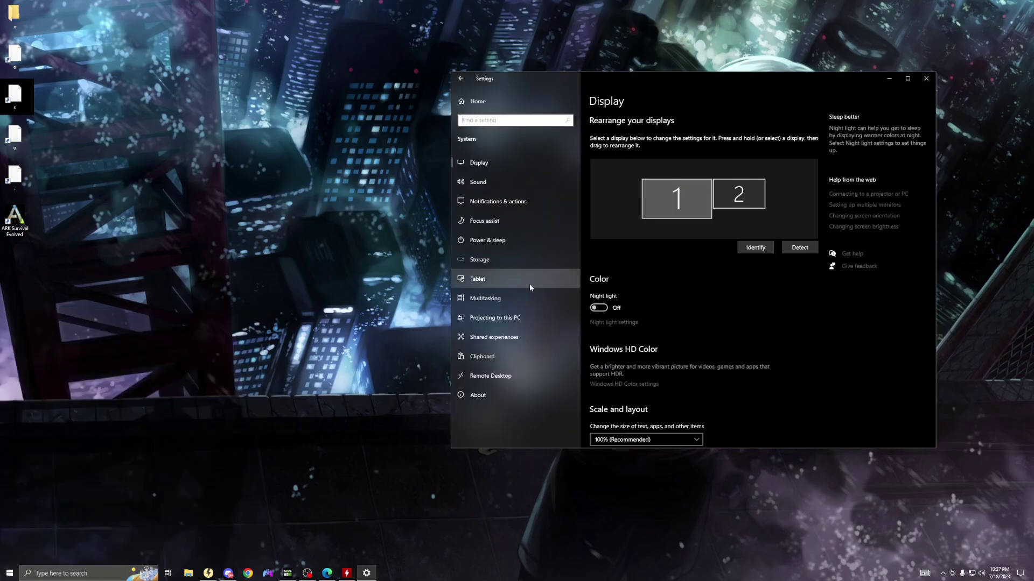
pyautogui.click(495, 221)
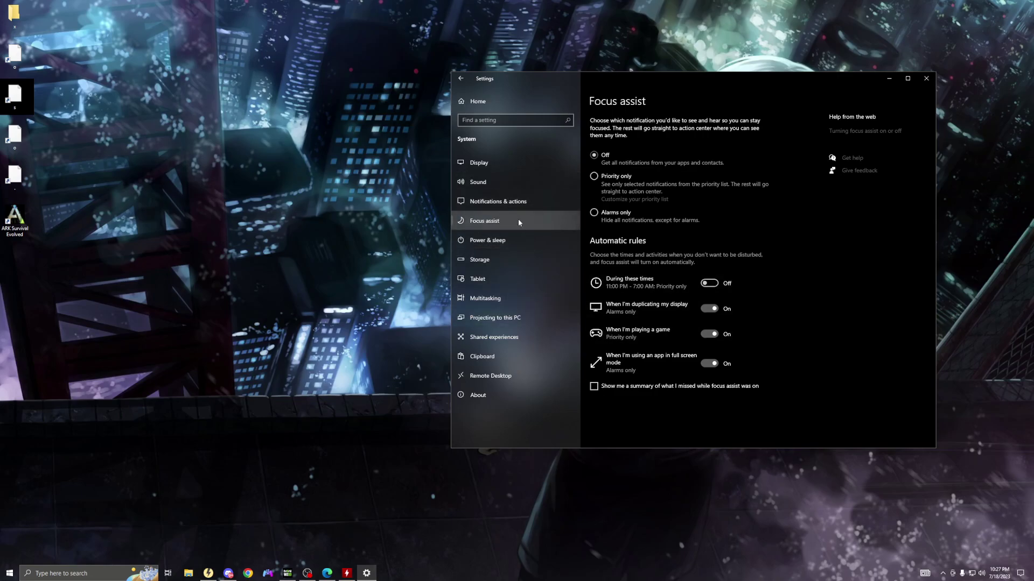
# Check the Storage page: Storage Sense On, 440 GB used of 572 GB on C:.
pyautogui.click(529, 262)
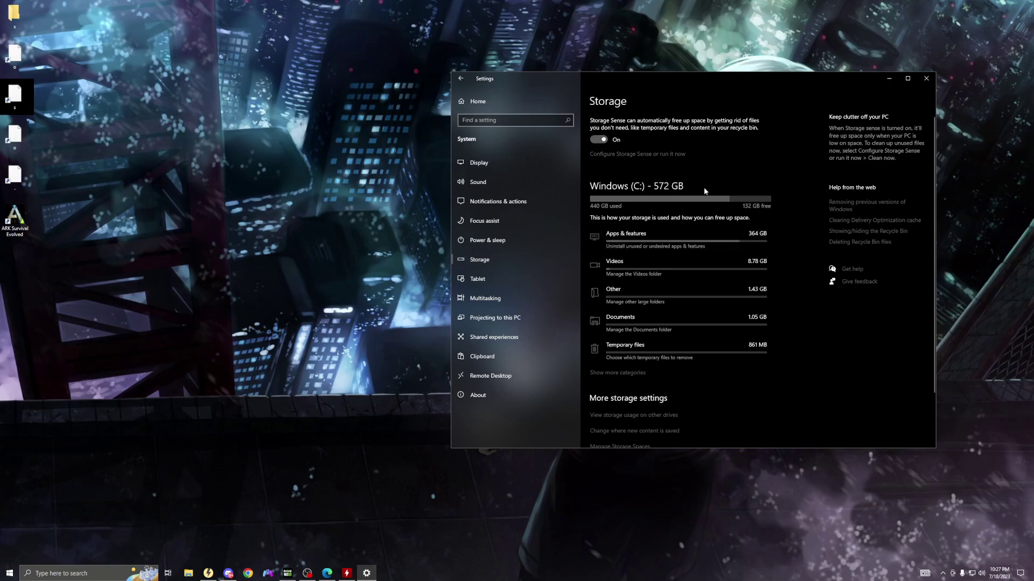
pyautogui.scroll(-1, 645, 228)
pyautogui.scroll(1, 635, 210)
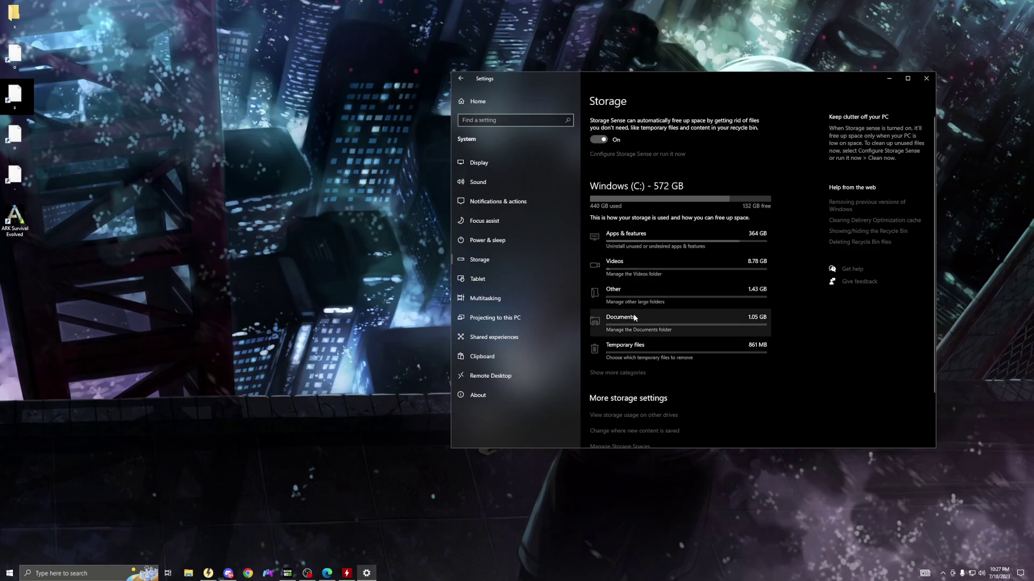
pyautogui.scroll(-1, 674, 385)
pyautogui.scroll(1, 658, 328)
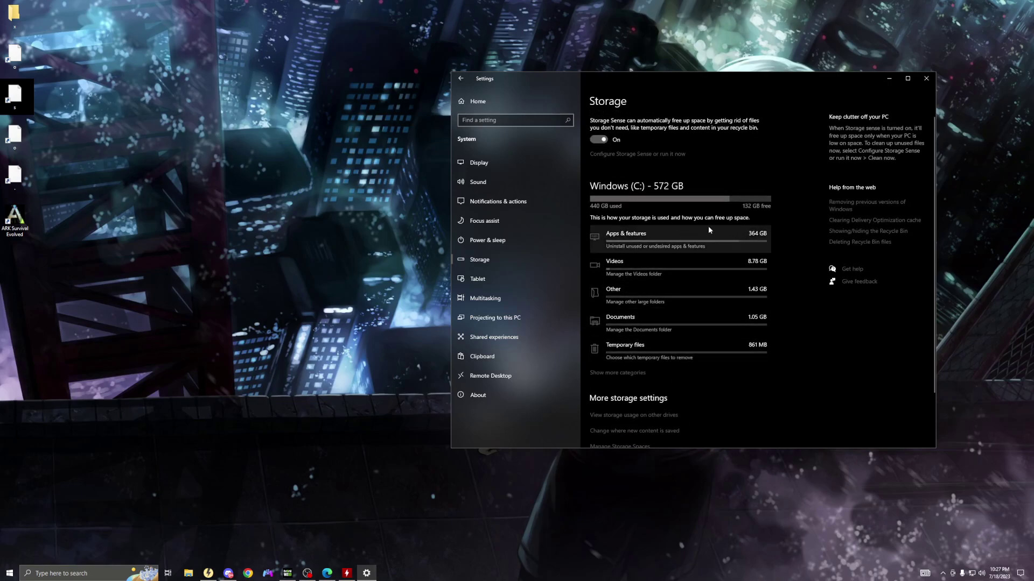
pyautogui.scroll(-1, 680, 267)
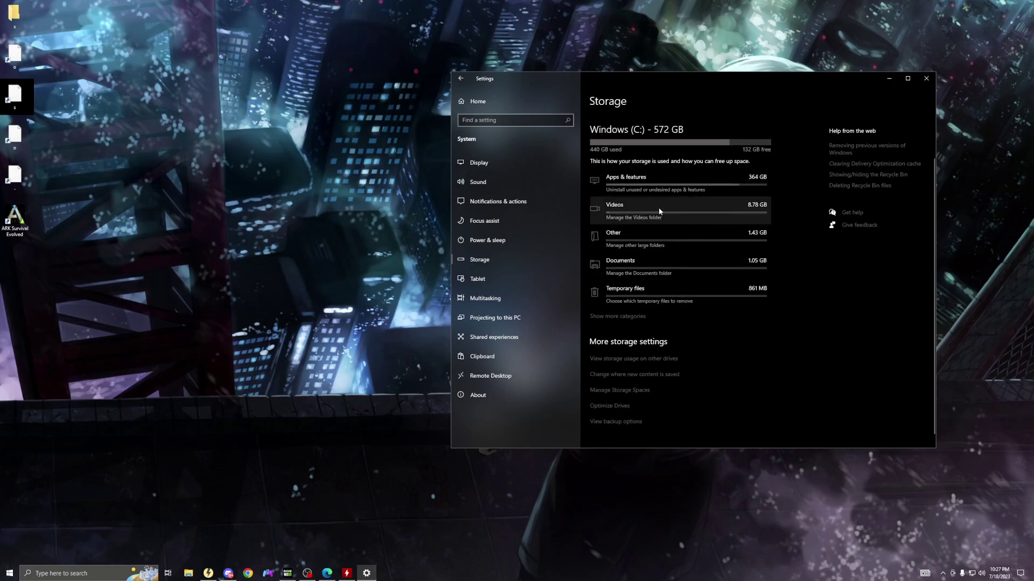
pyautogui.scroll(1, 694, 204)
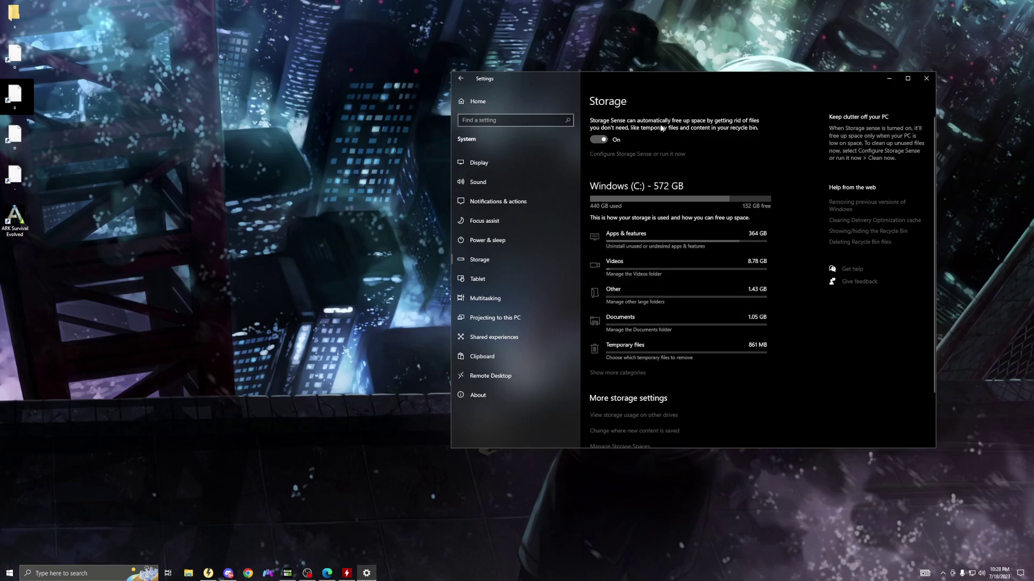
# Browse the installed apps list, then view Windows Update under Update & Security.
pyautogui.click(461, 79)
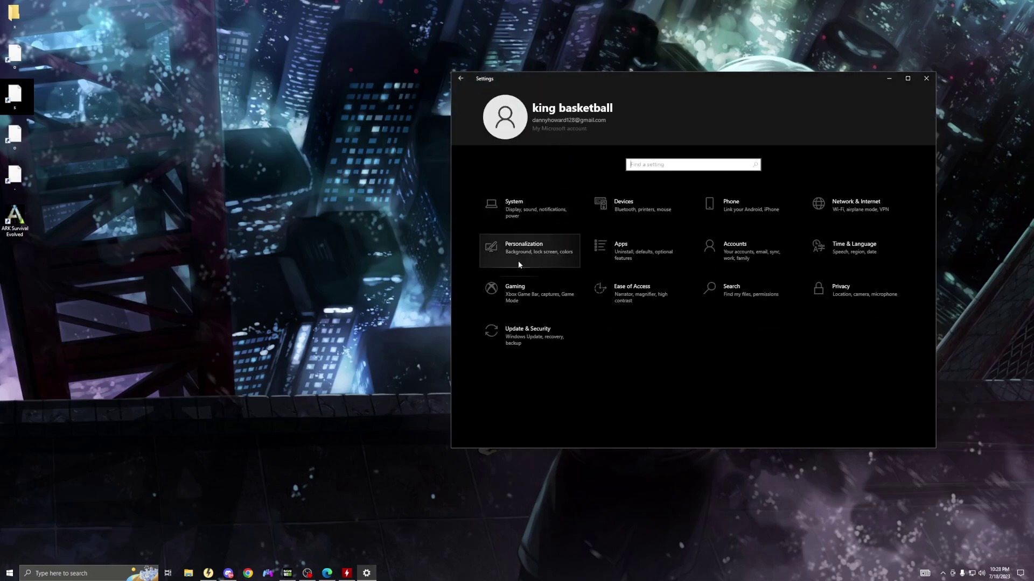
pyautogui.click(635, 256)
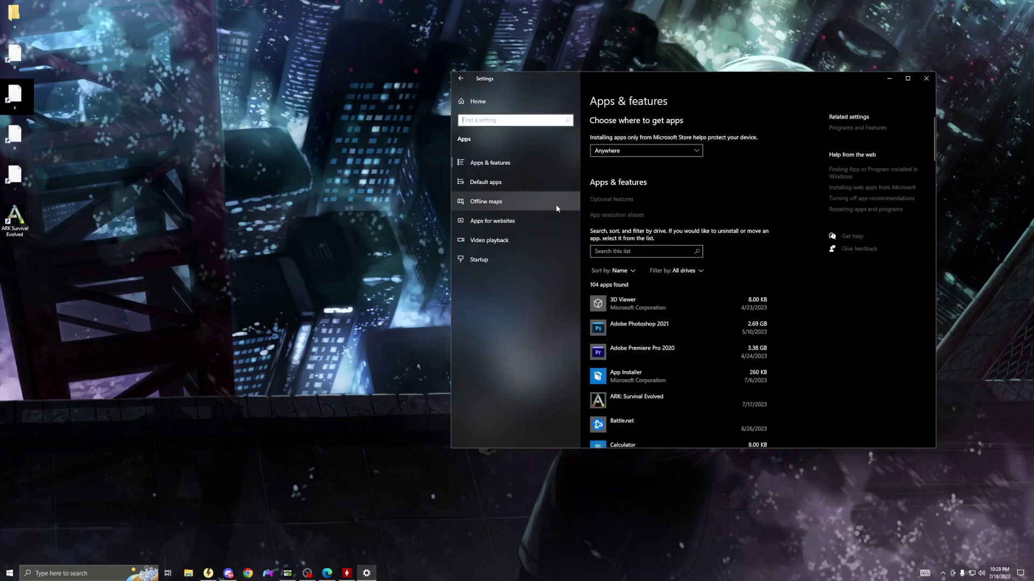
pyautogui.scroll(-5, 660, 323)
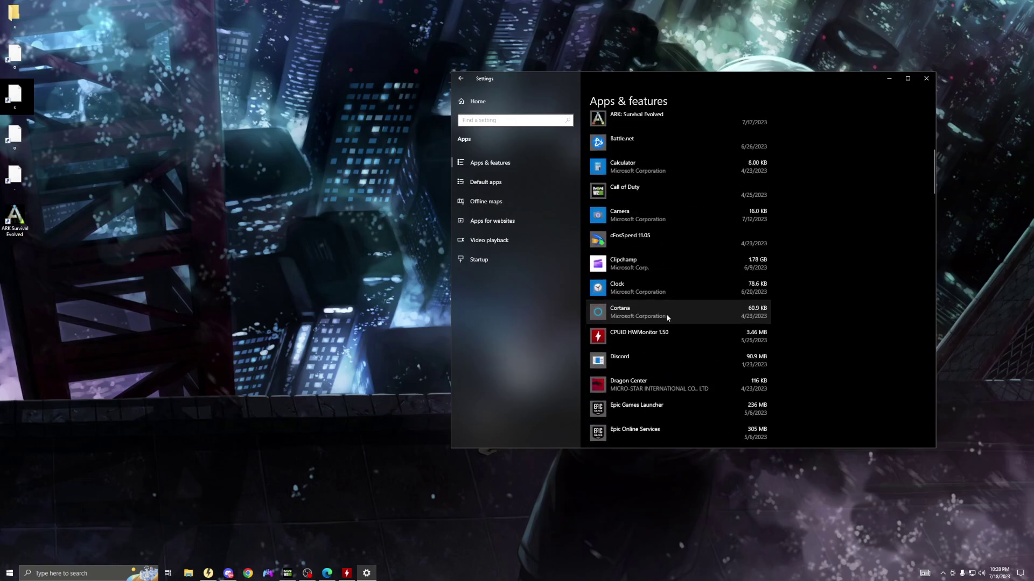
pyautogui.scroll(5, 666, 317)
pyautogui.scroll(-10, 657, 295)
pyautogui.scroll(3, 686, 296)
pyautogui.scroll(7, 683, 295)
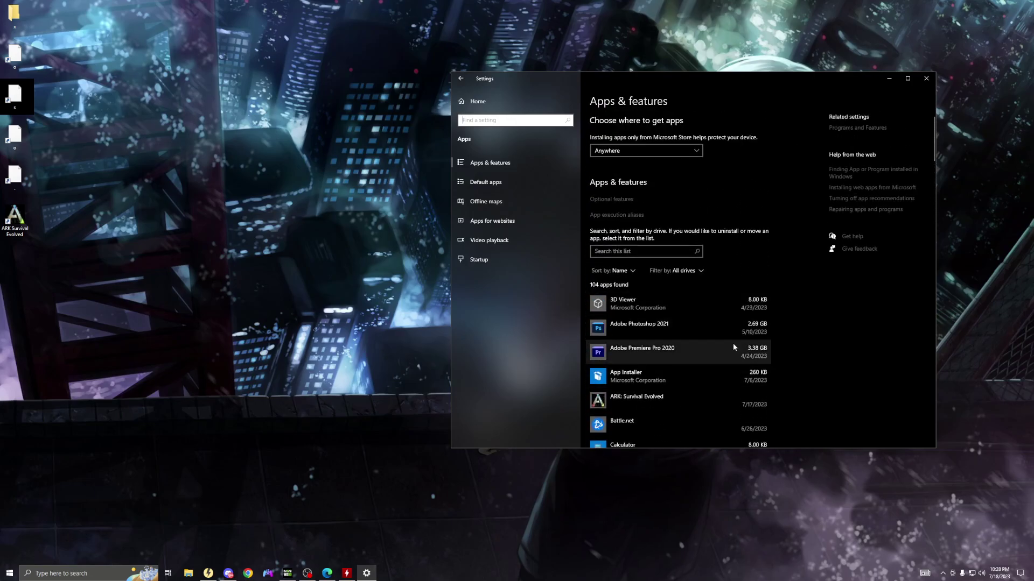
pyautogui.click(460, 81)
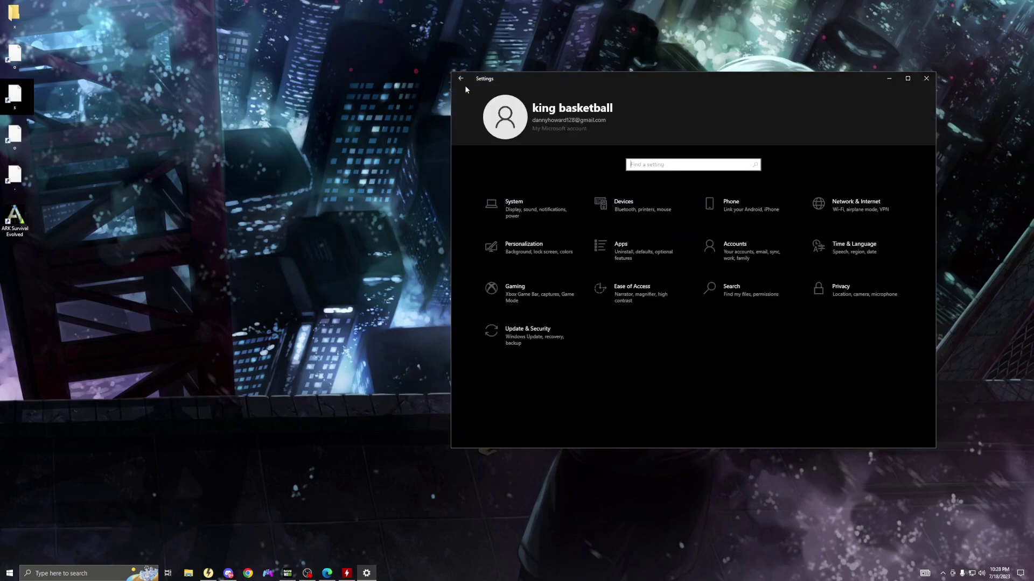
pyautogui.click(521, 334)
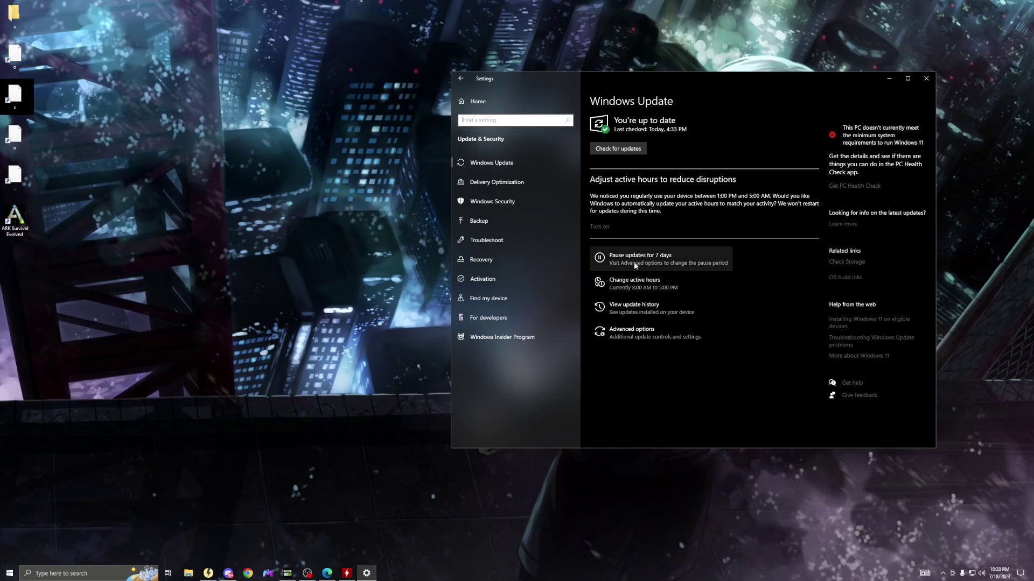
# Go to the Privacy settings and scroll down its permissions list.
pyautogui.click(454, 78)
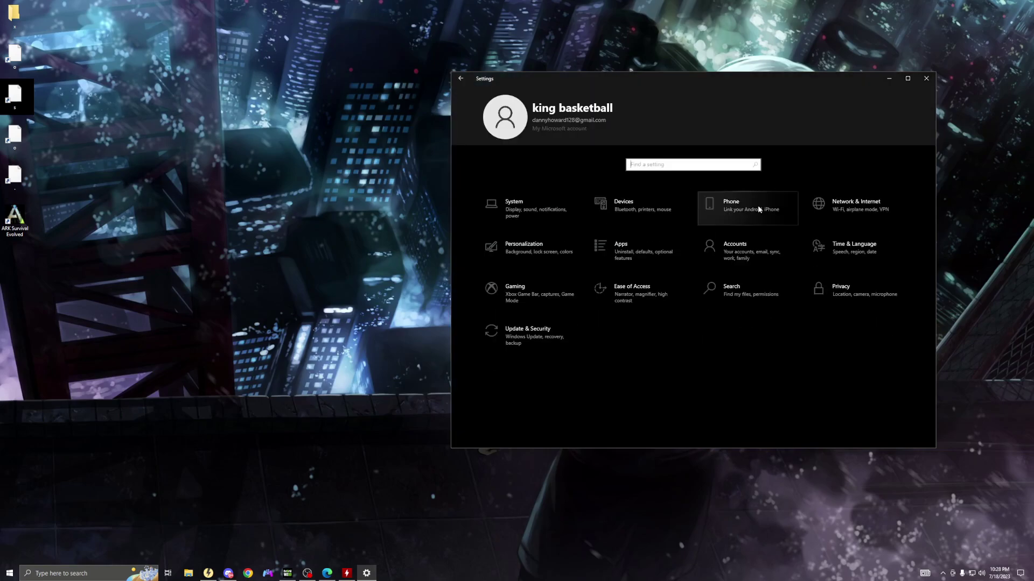
pyautogui.click(856, 279)
pyautogui.scroll(-3, 515, 337)
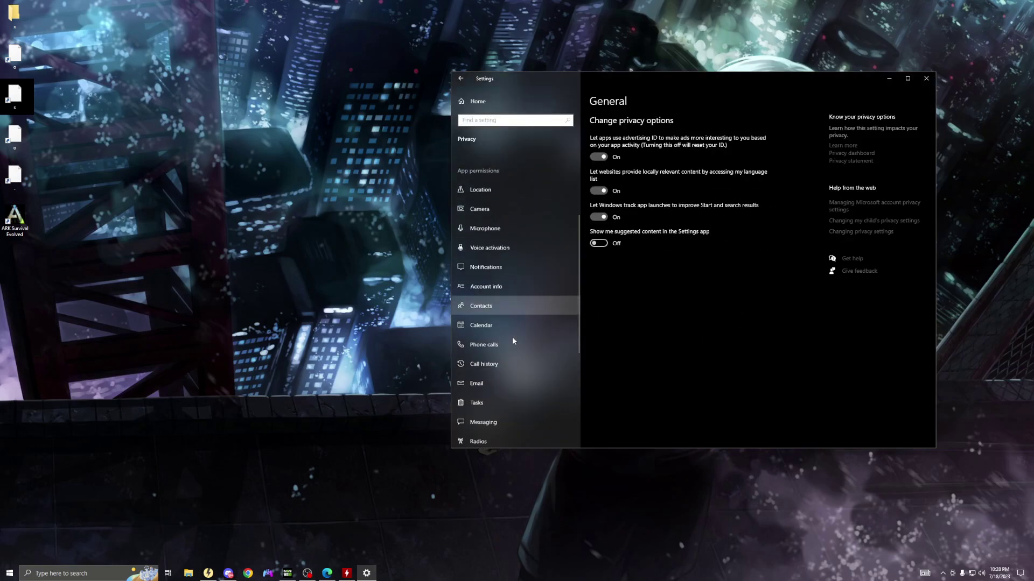
pyautogui.scroll(-3, 508, 338)
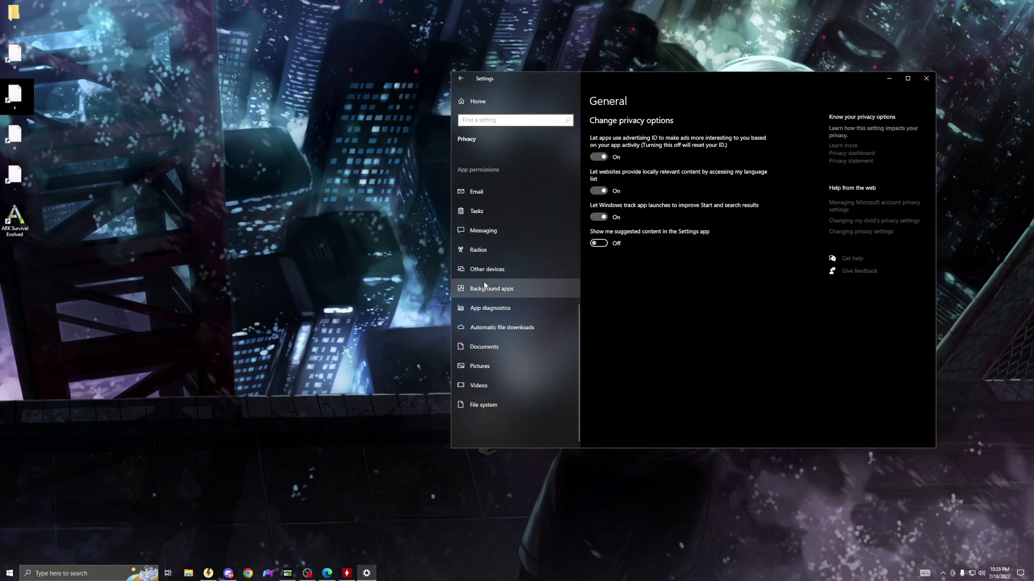
# Confirm the Background apps toggle is Off, then close Settings.
pyautogui.click(484, 286)
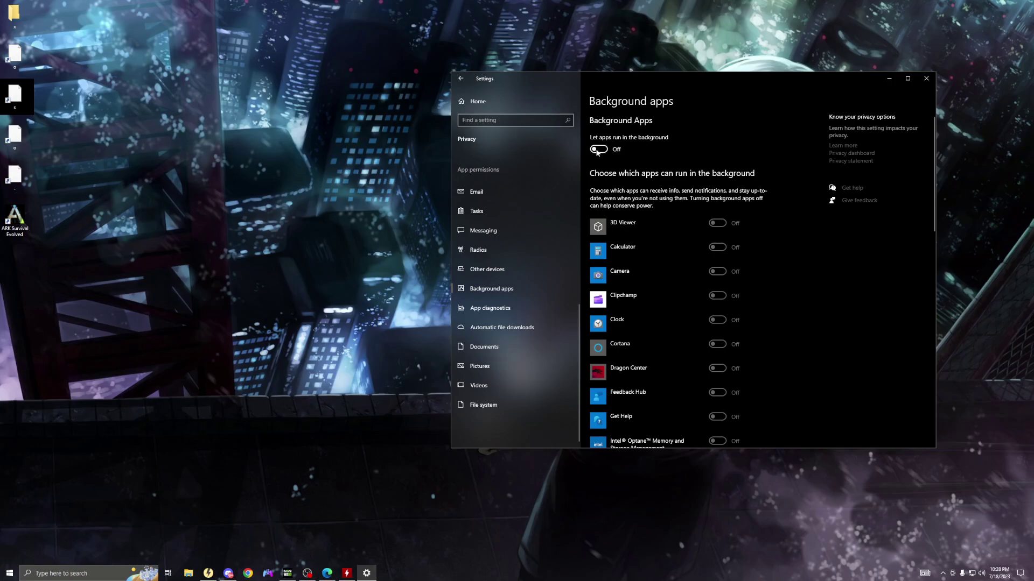
pyautogui.scroll(-10, 617, 285)
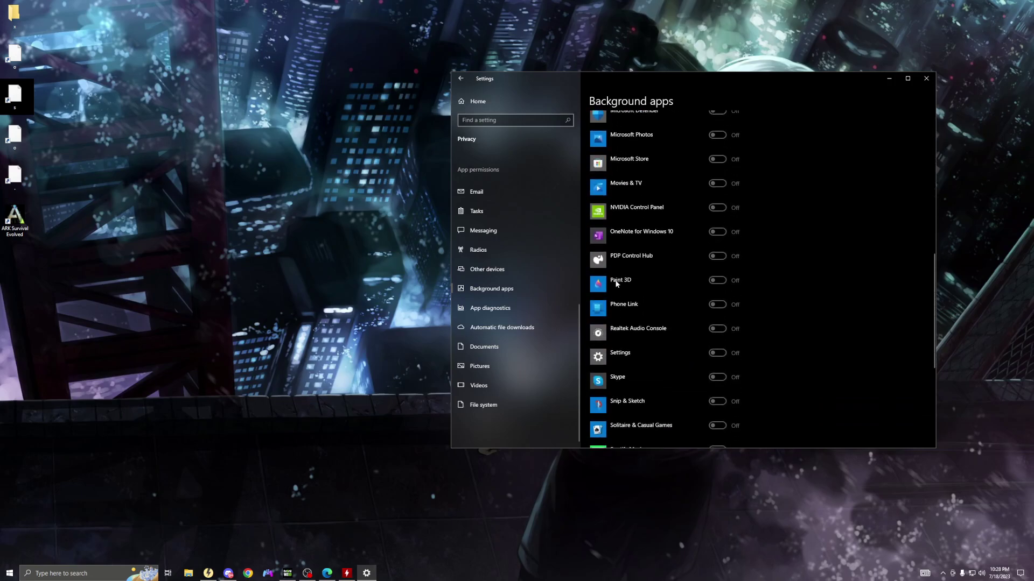
pyautogui.scroll(10, 617, 284)
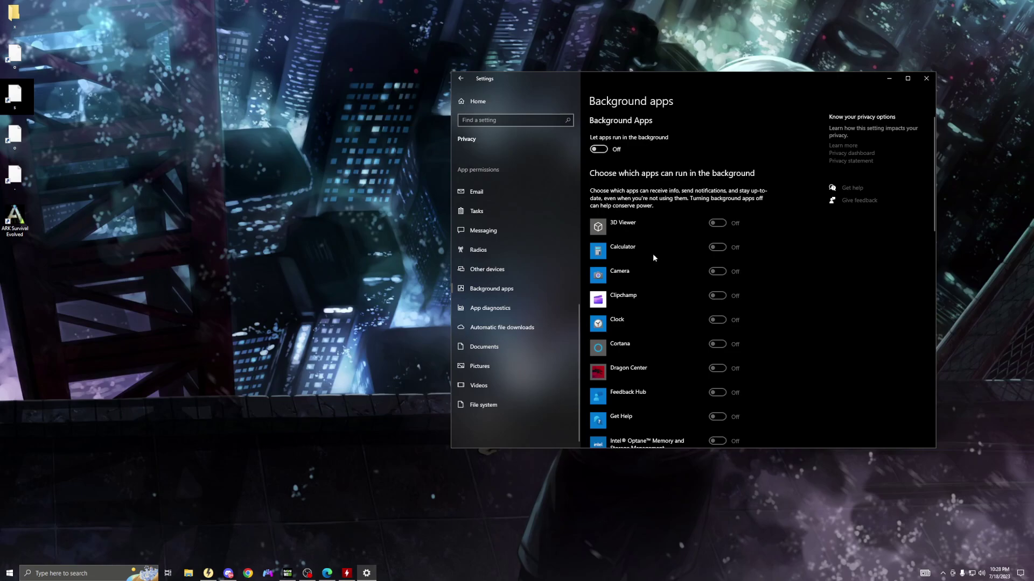
pyautogui.scroll(-12, 646, 280)
pyautogui.scroll(5, 658, 314)
pyautogui.scroll(8, 658, 313)
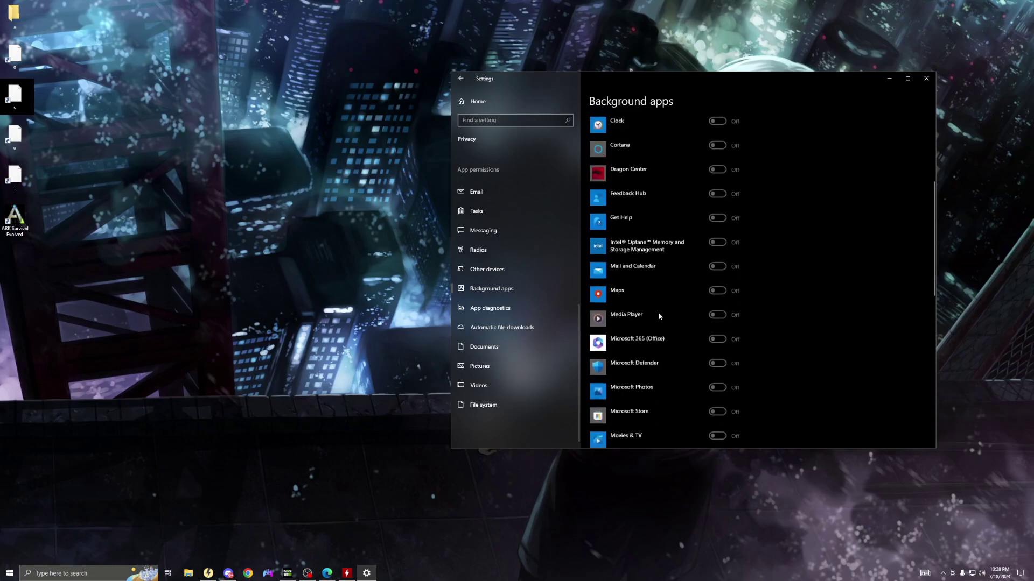
pyautogui.click(456, 80)
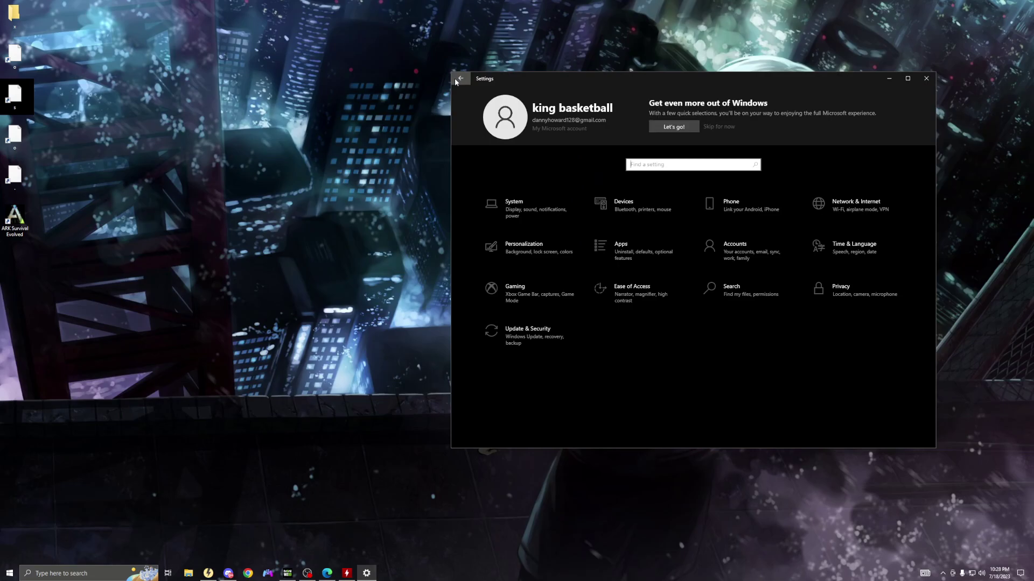
pyautogui.click(926, 79)
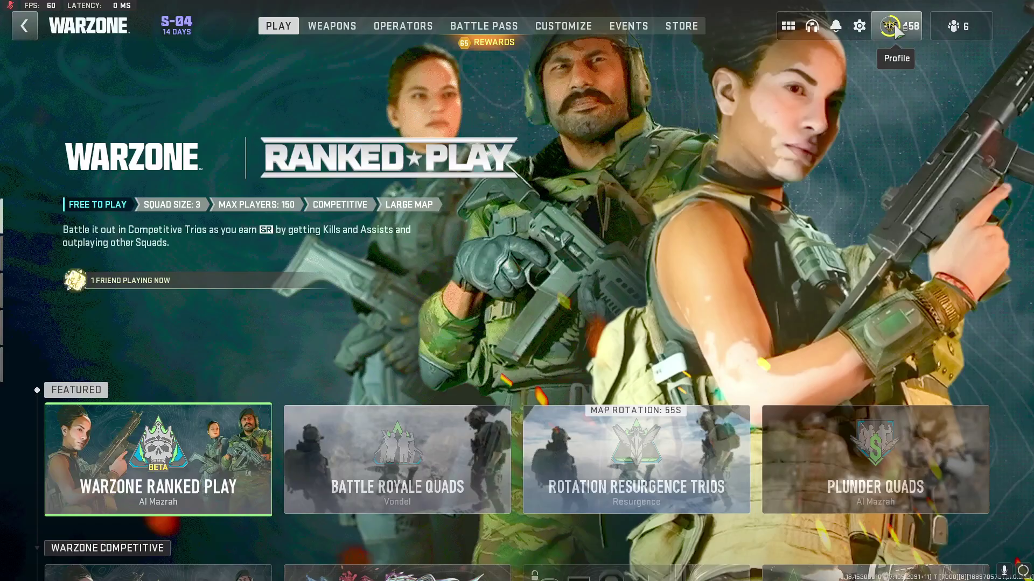
# Bring up Warzone's Graphics settings from the settings side panel.
pyautogui.click(890, 26)
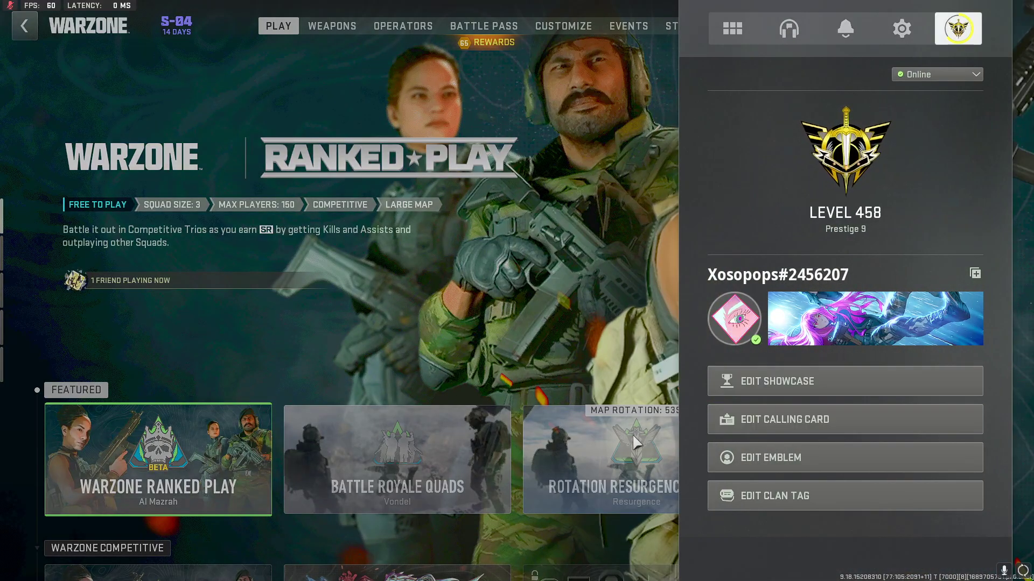
pyautogui.click(883, 20)
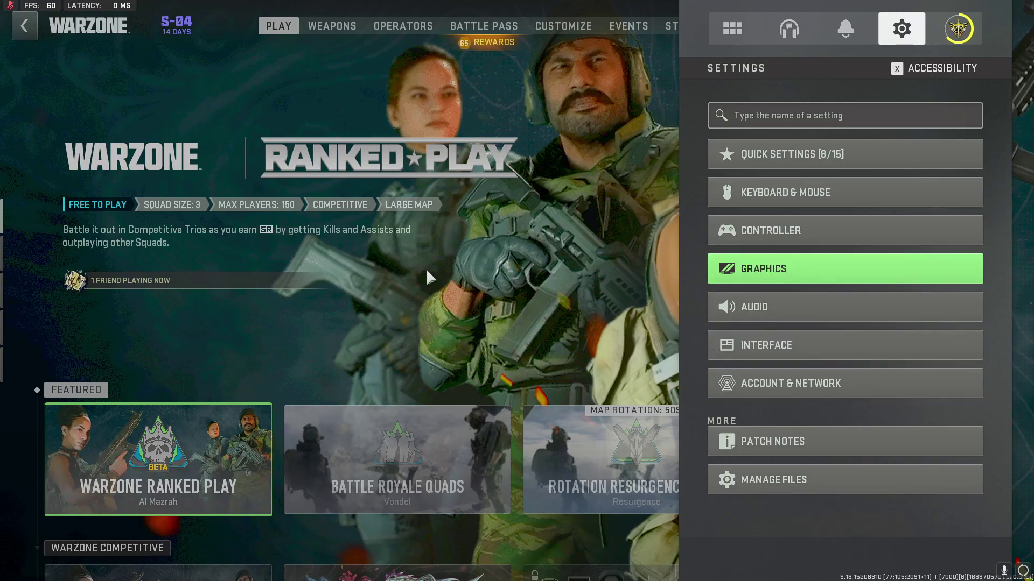
pyautogui.click(782, 279)
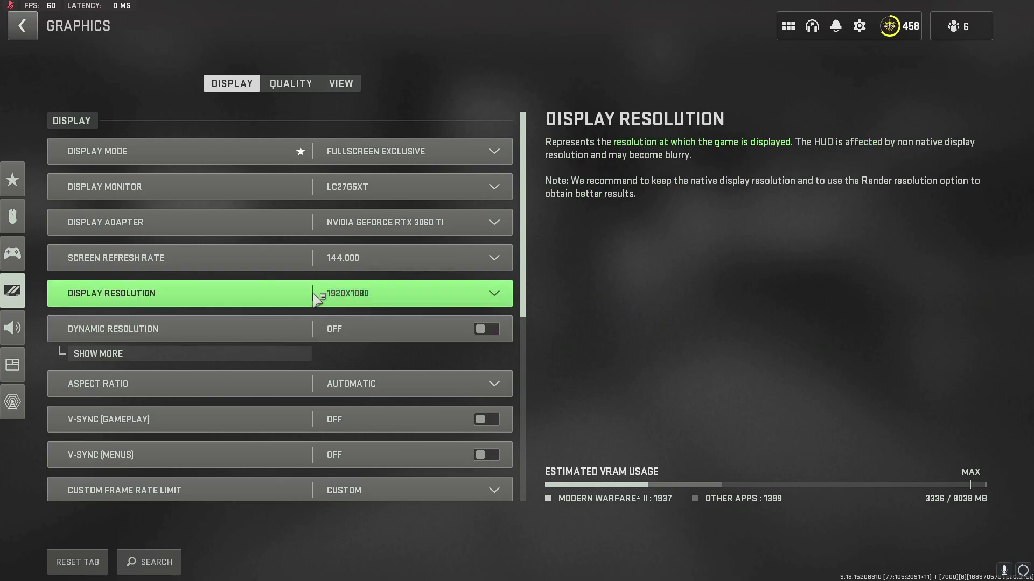
# Keep refresh rate 144.000 and resolution 1920X1080, then view the Quality settings.
pyautogui.click(347, 271)
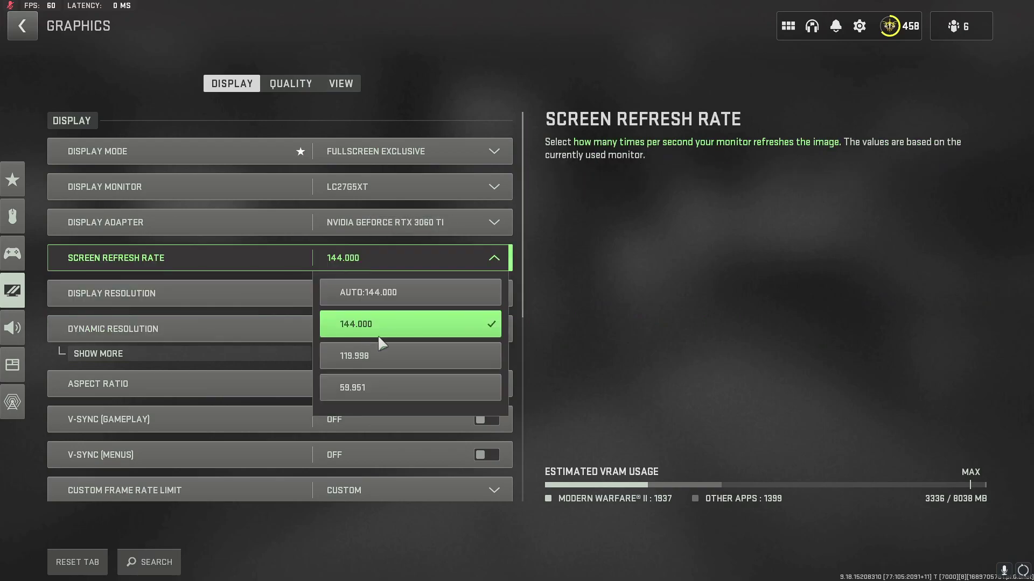
pyautogui.click(401, 305)
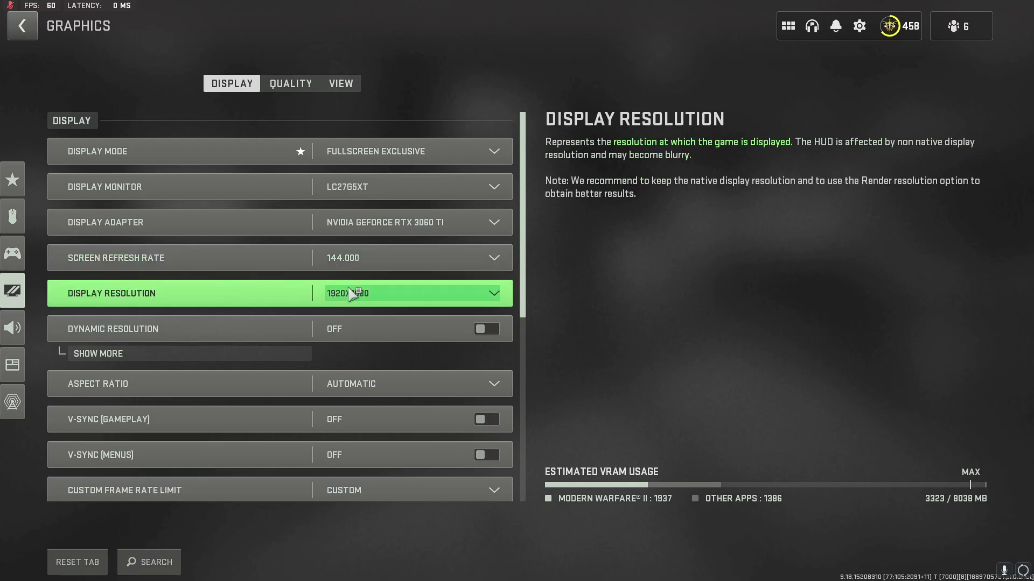
pyautogui.scroll(-6, 208, 323)
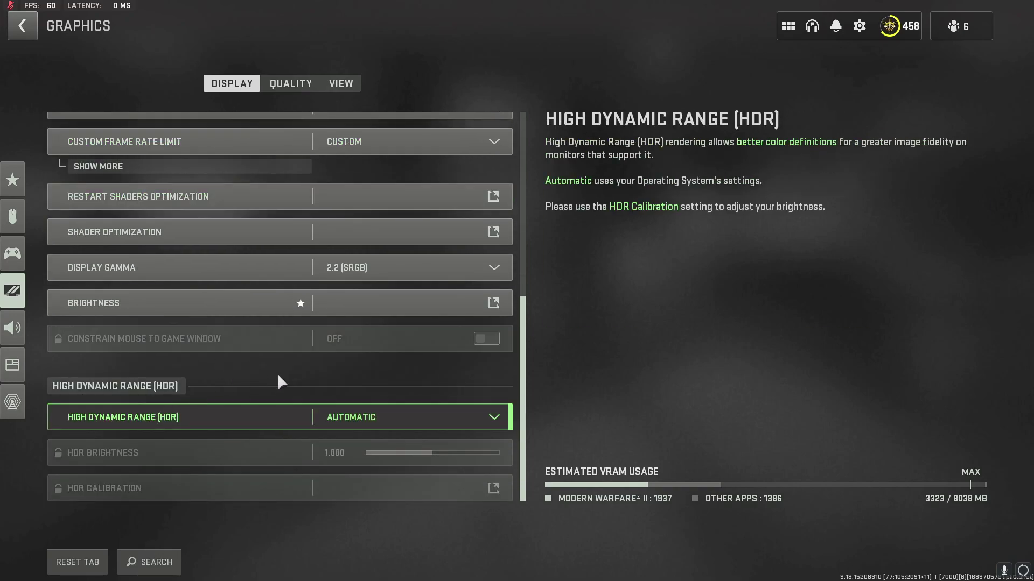
pyautogui.scroll(7, 247, 412)
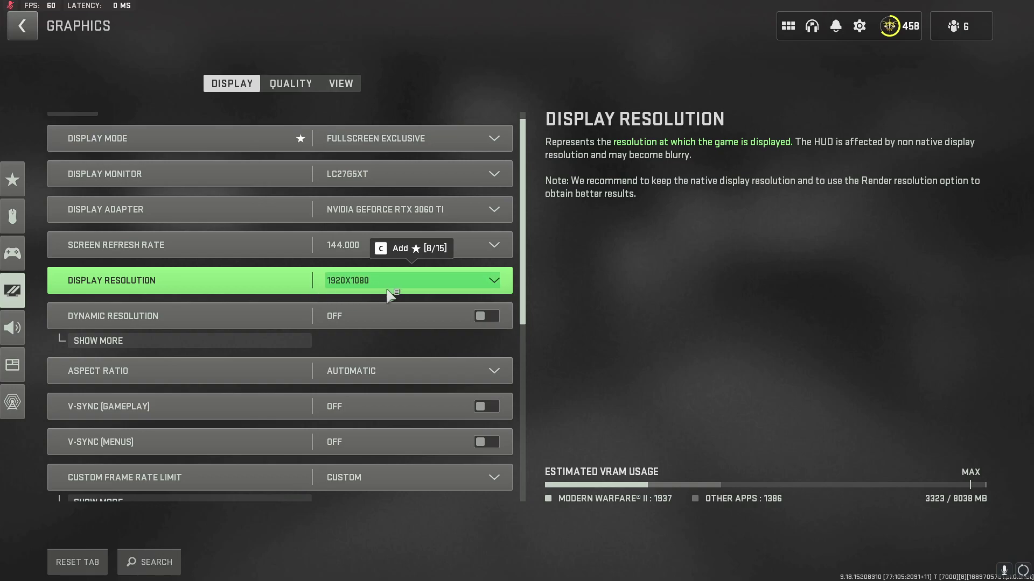
pyautogui.click(277, 88)
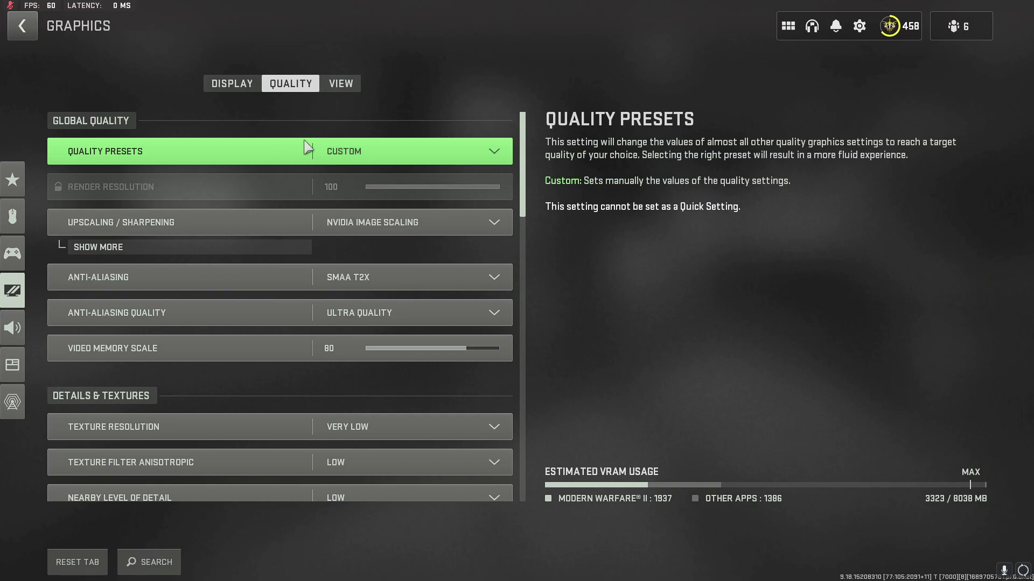
# Scroll the Quality tab down to Shadow & Lighting and set Spot Cache to Ultra.
pyautogui.click(411, 154)
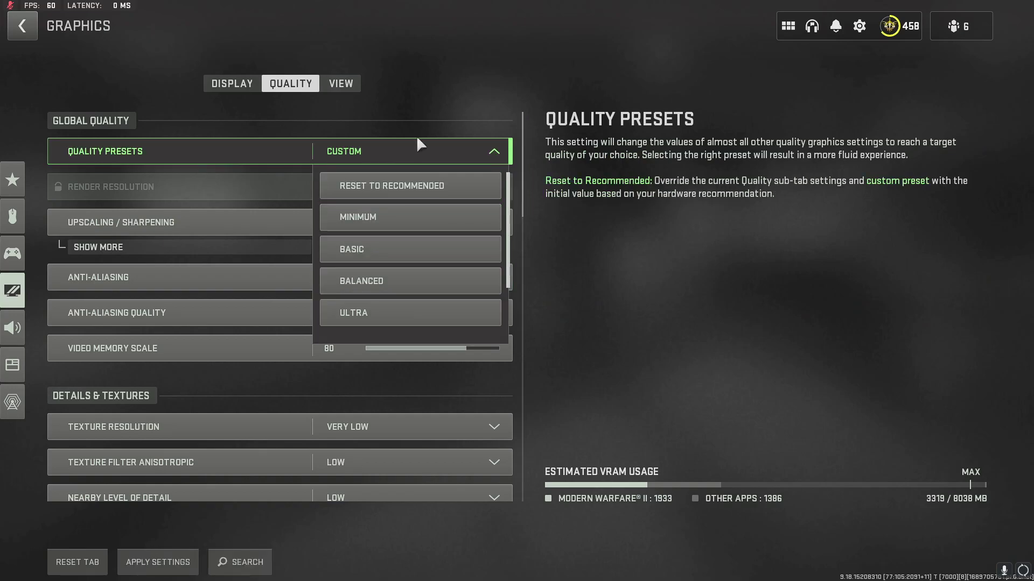
pyautogui.scroll(-1, 526, 210)
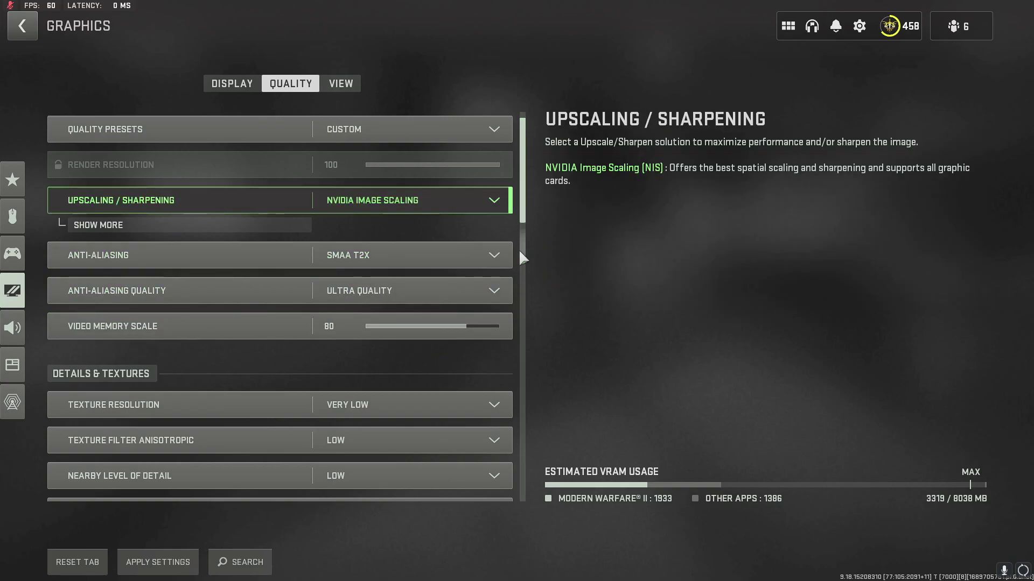
pyautogui.scroll(-10, 517, 253)
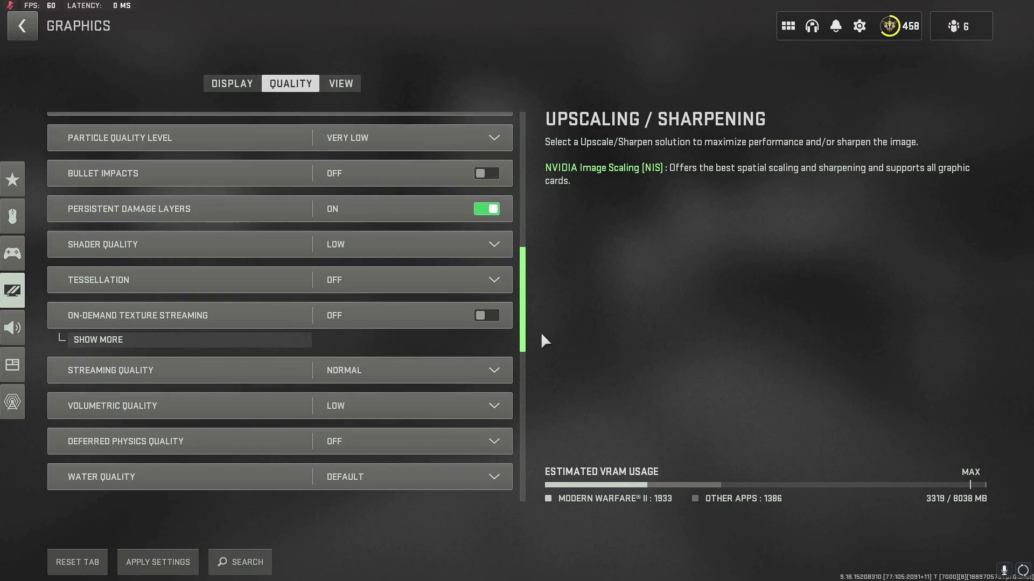
pyautogui.scroll(-4, 541, 337)
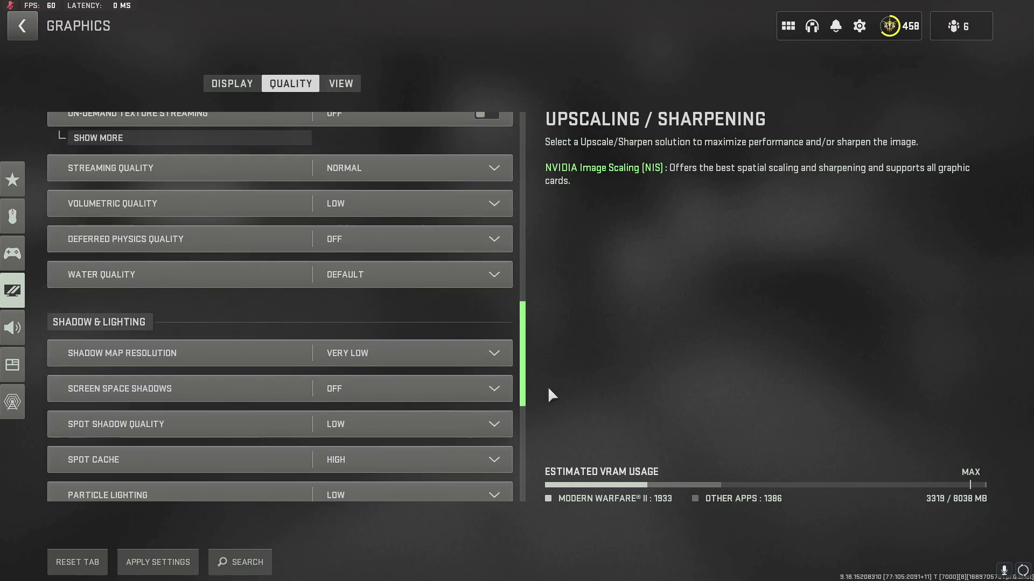
pyautogui.scroll(-3, 547, 379)
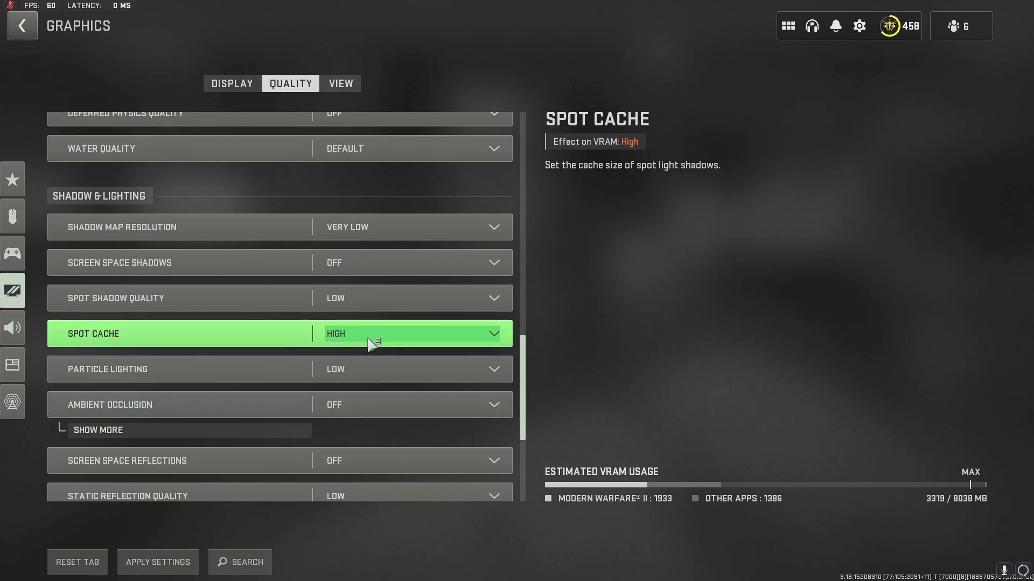
pyautogui.click(366, 336)
pyautogui.click(358, 459)
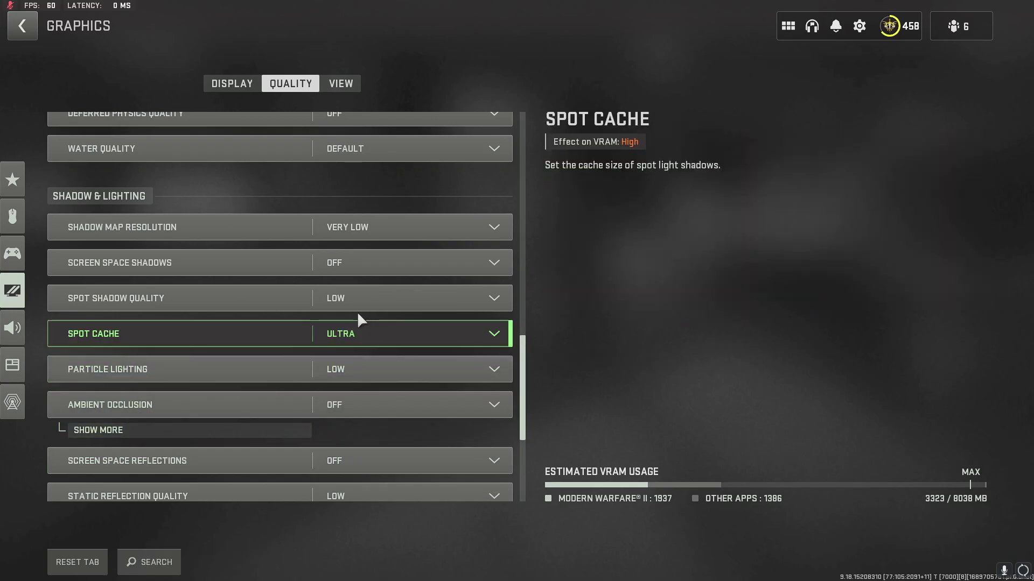
# Recheck that Spot Cache stays at Ultra and review the remaining Quality settings.
pyautogui.scroll(-1, 298, 344)
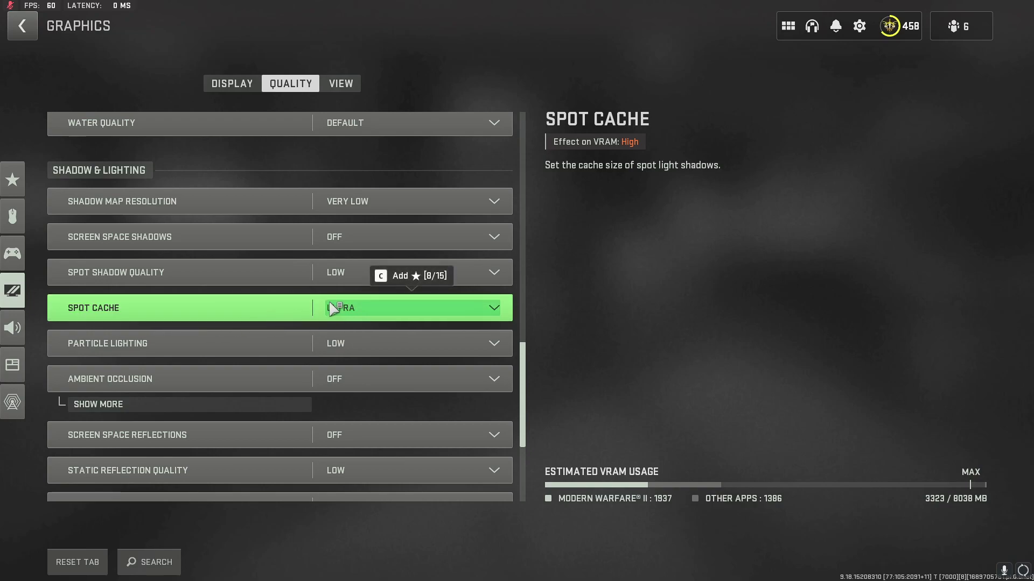
pyautogui.click(393, 315)
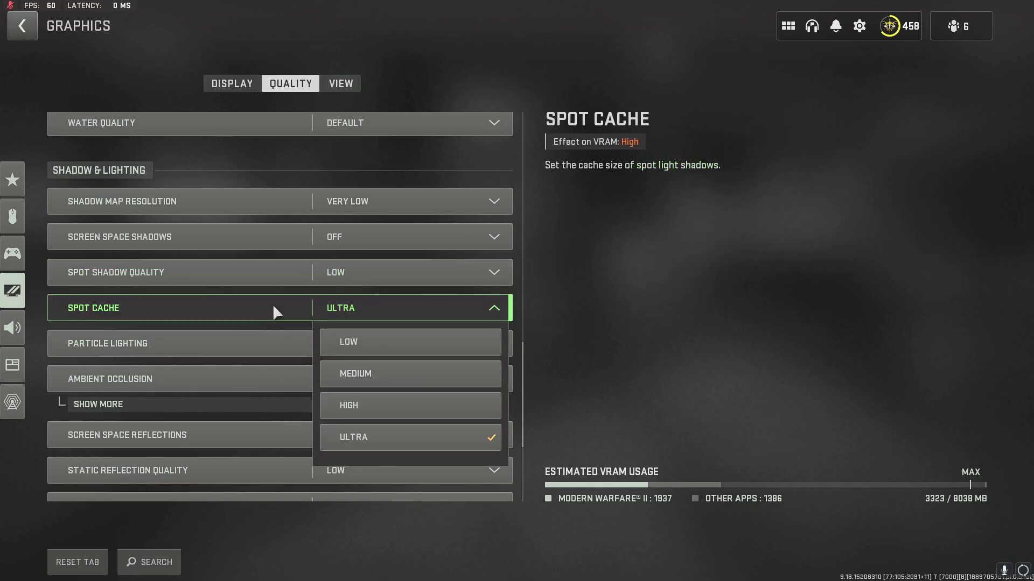
pyautogui.click(329, 430)
pyautogui.scroll(-4, 269, 420)
pyautogui.scroll(-2, 266, 423)
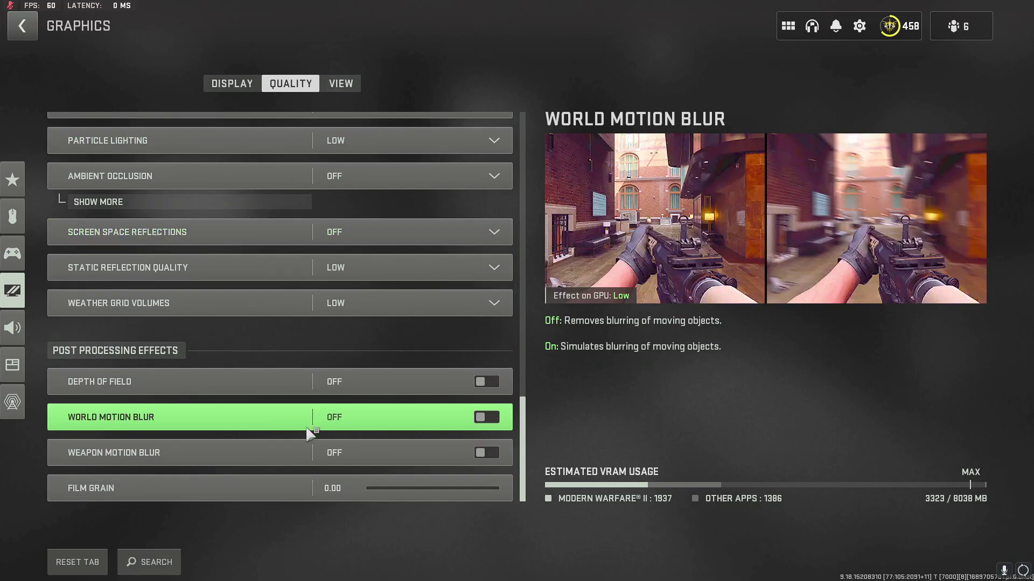
pyautogui.scroll(4, 226, 457)
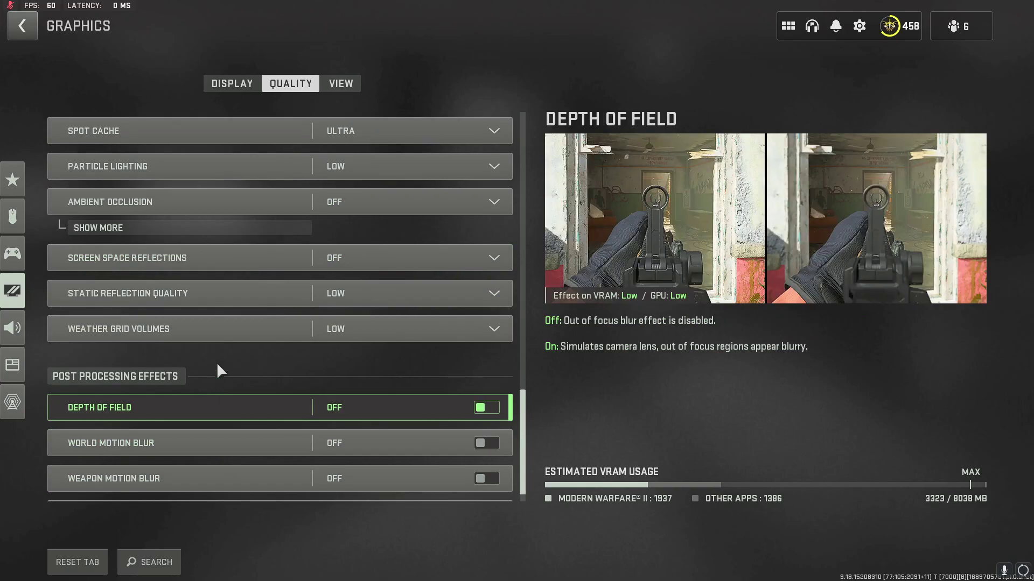
pyautogui.scroll(10, 215, 361)
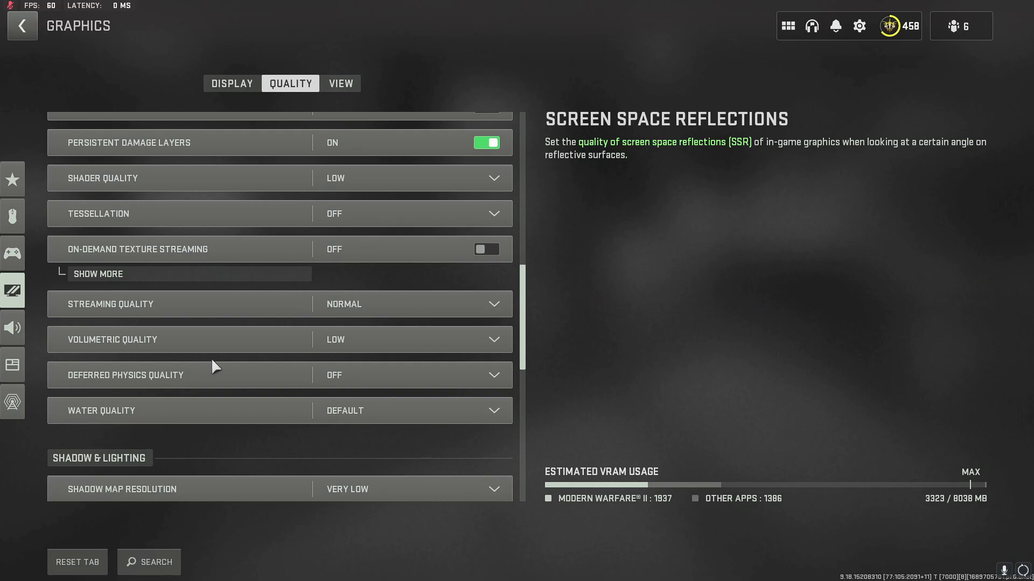
pyautogui.scroll(2, 213, 366)
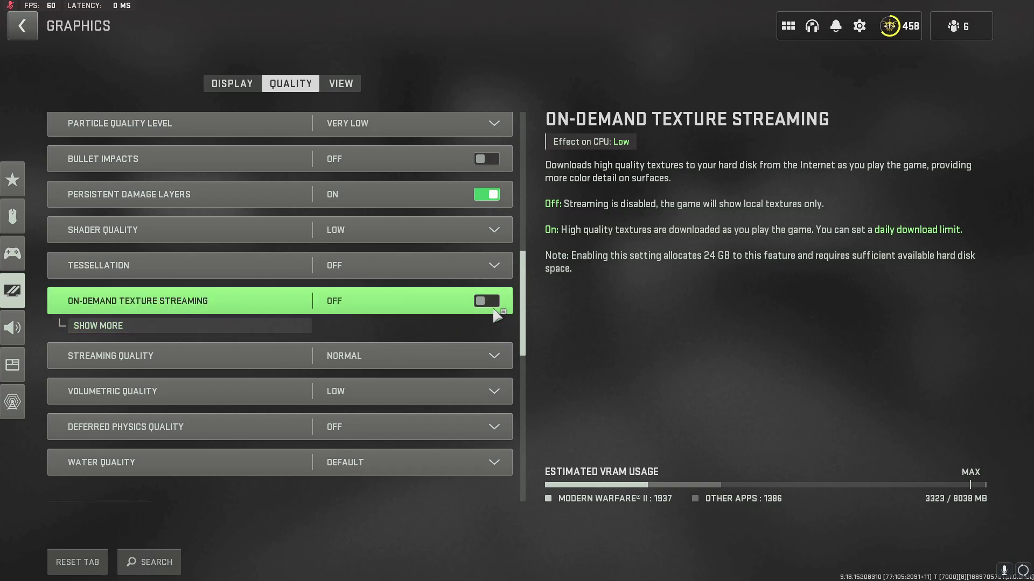
pyautogui.moveTo(5, 333)
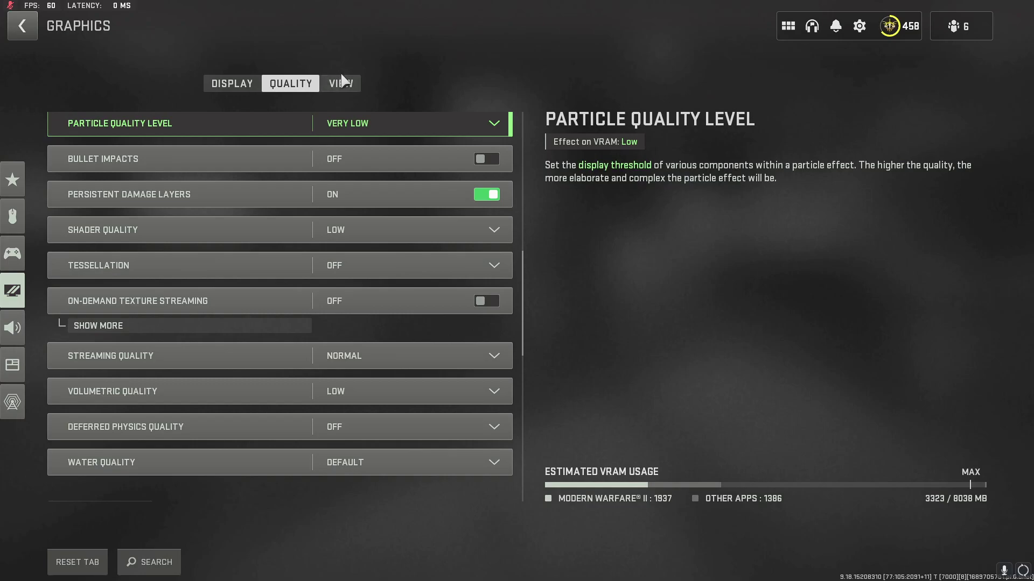
# Glance at the View tab's field of view and camera options, then browse the Display settings list.
pyautogui.click(342, 82)
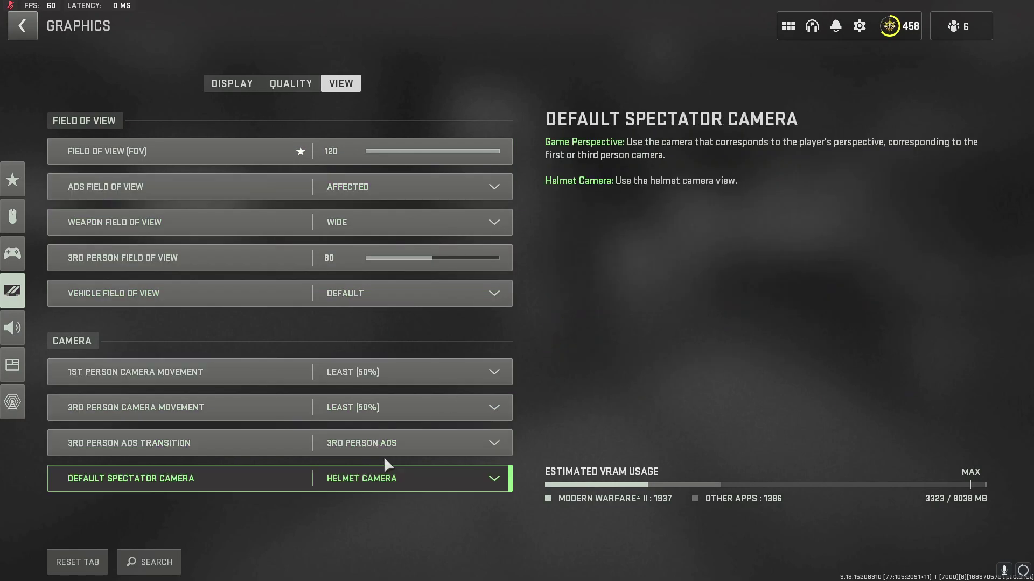
pyautogui.click(232, 83)
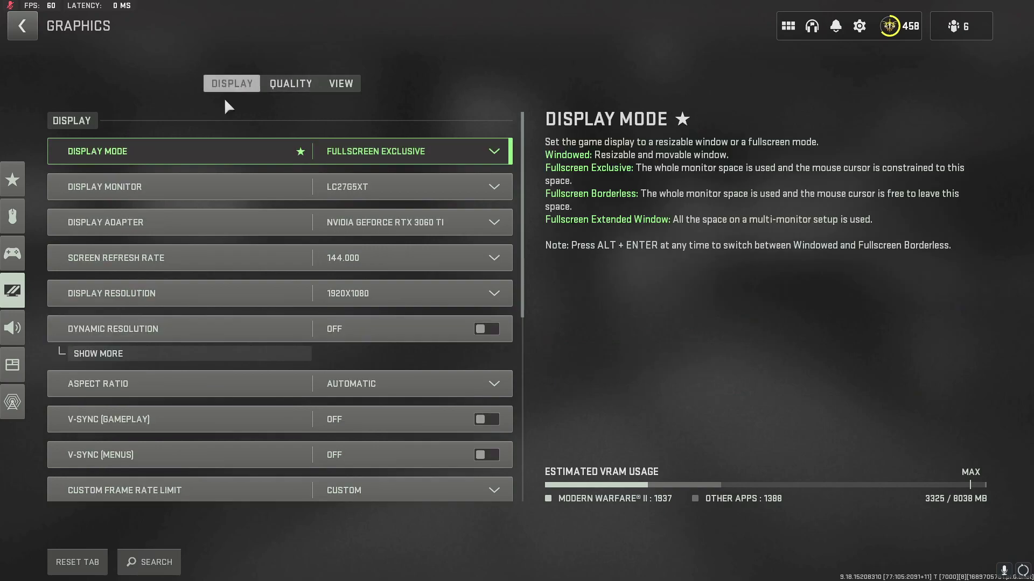
pyautogui.scroll(-6, 300, 364)
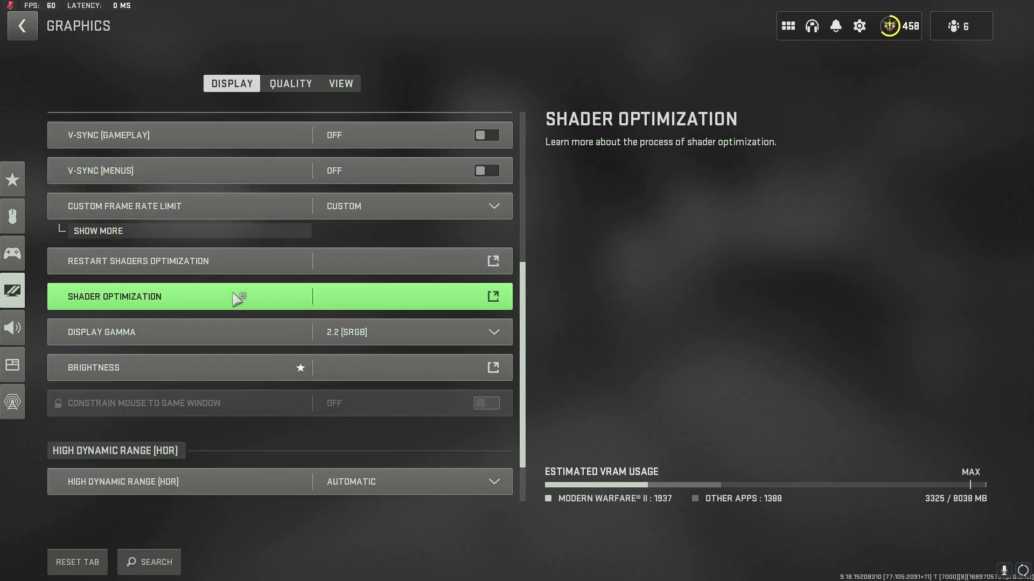
pyautogui.scroll(-1, 258, 291)
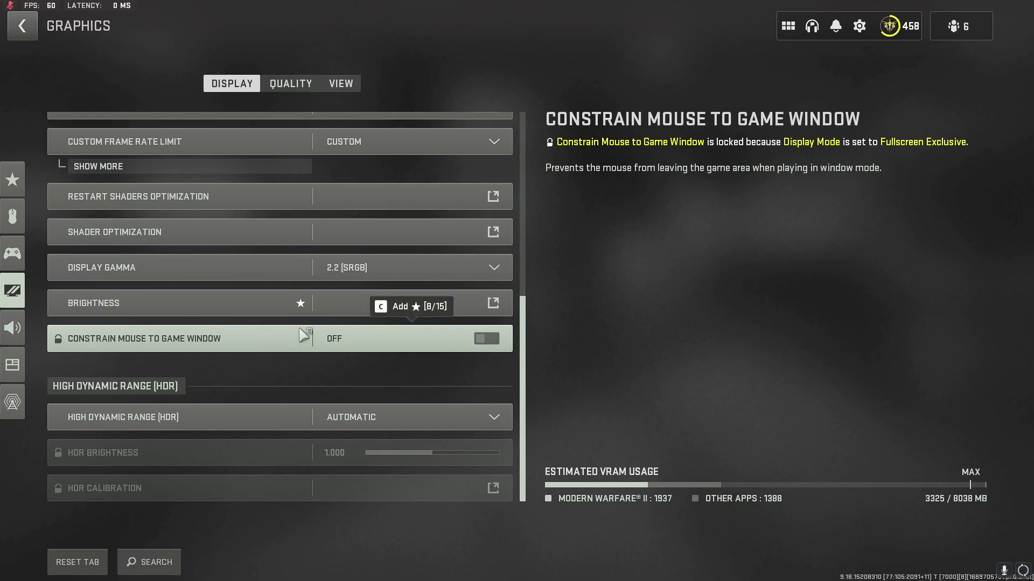
pyautogui.scroll(2, 298, 326)
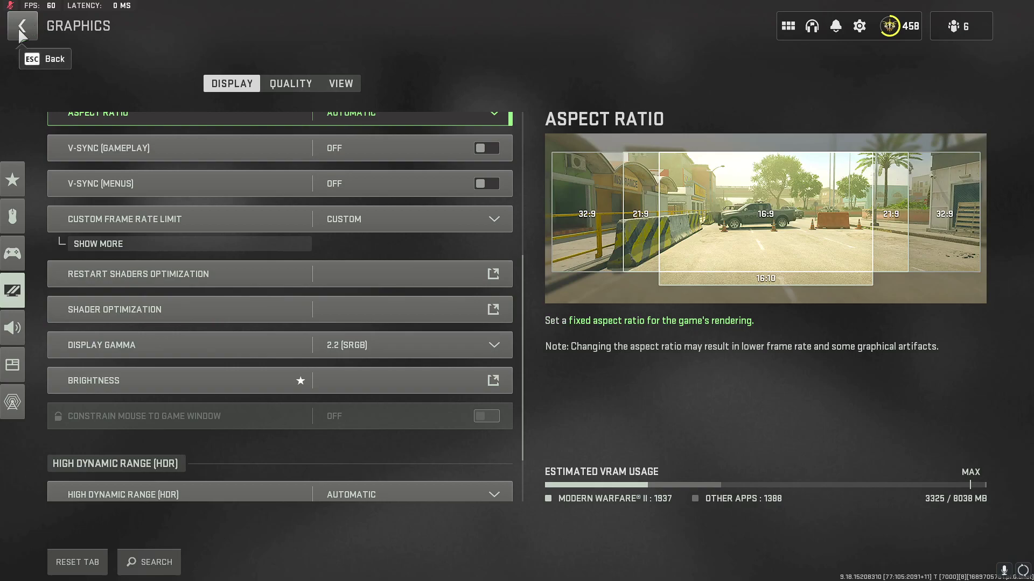
# Exit Warzone's settings and restore HWMonitor, scrolled to the motherboard CPU temperature reading.
pyautogui.click(18, 28)
pyautogui.press('Escape')
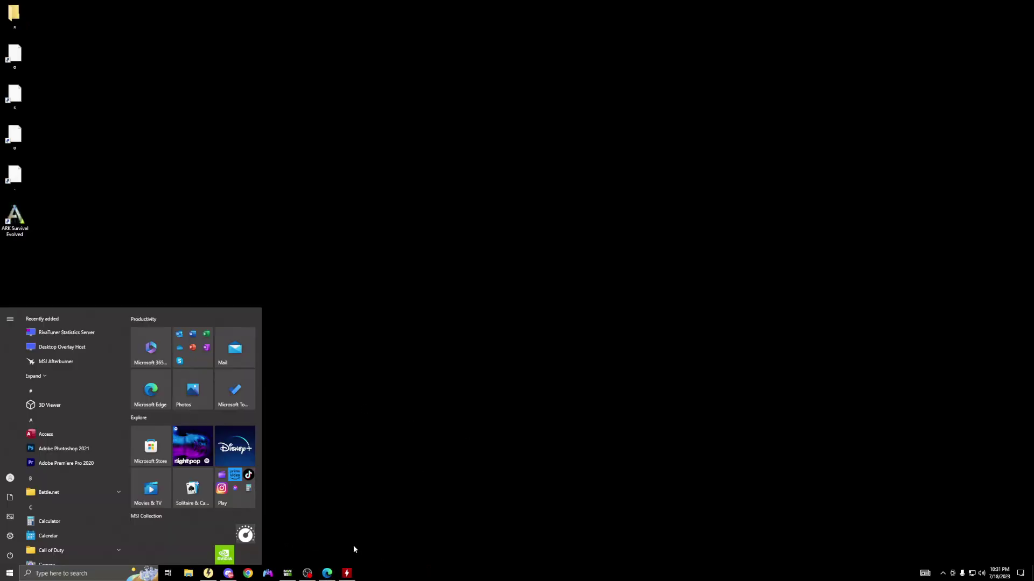
pyautogui.click(350, 579)
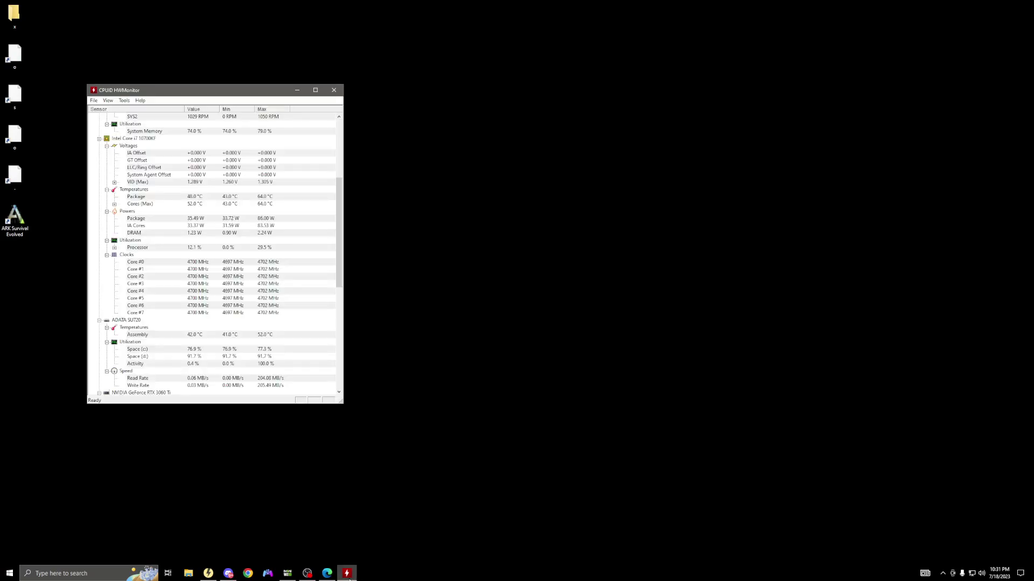
pyautogui.scroll(7, 197, 353)
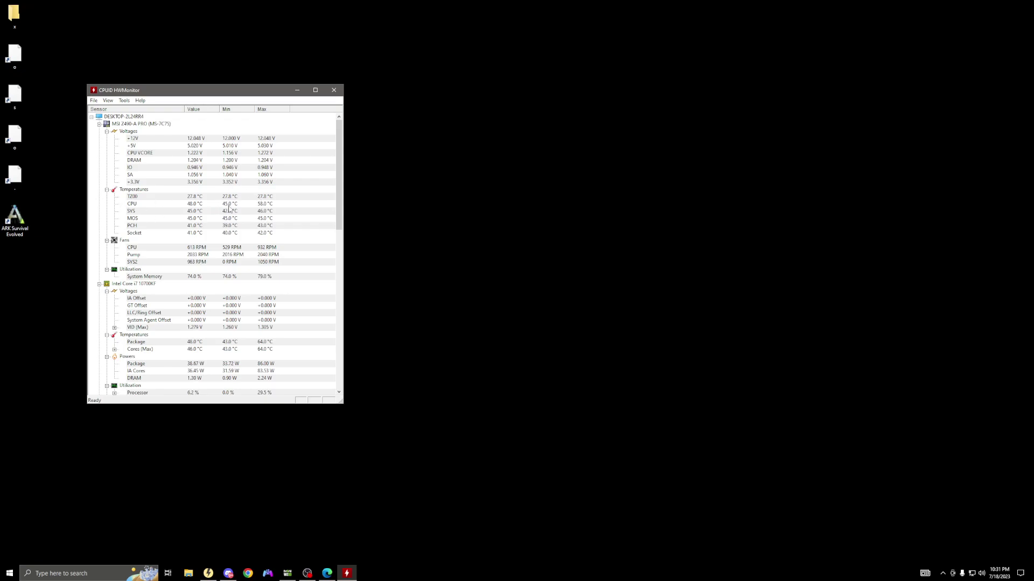
pyautogui.click(278, 204)
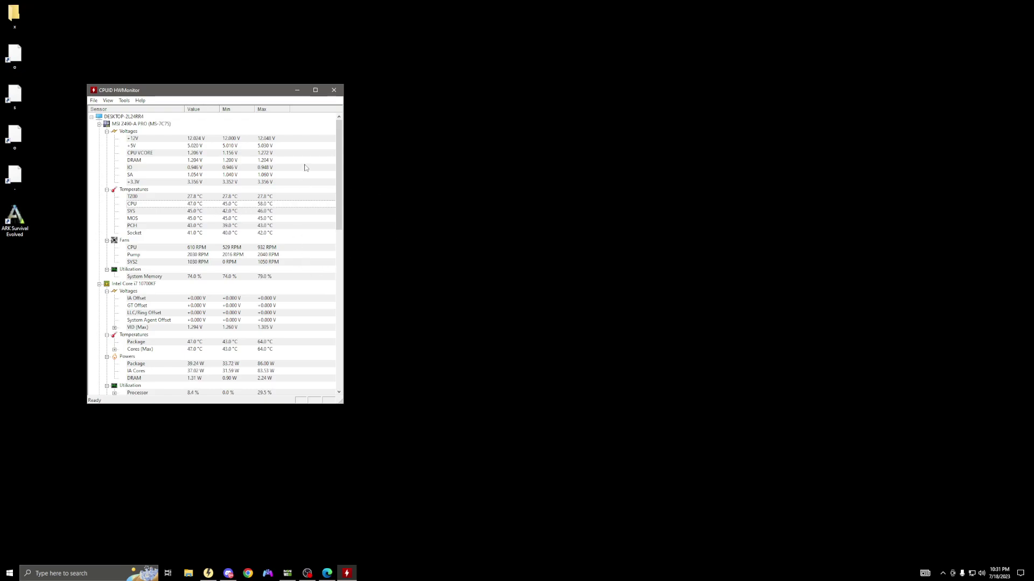
# Minimize HWMonitor and open Settings > Gaming > Game Mode, which shows Game Mode On.
pyautogui.click(296, 90)
pyautogui.press('super')
pyautogui.click(7, 534)
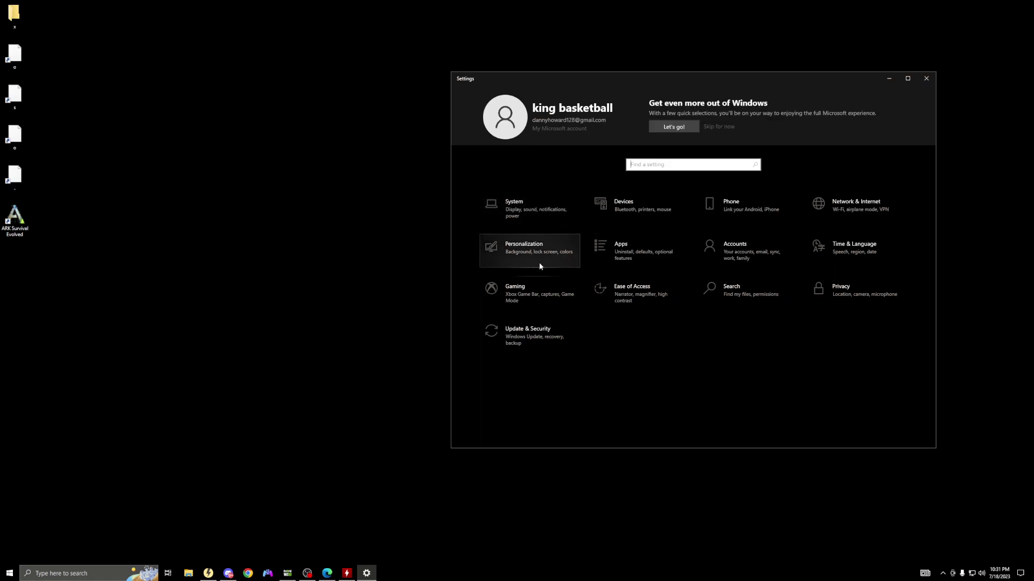
pyautogui.click(529, 215)
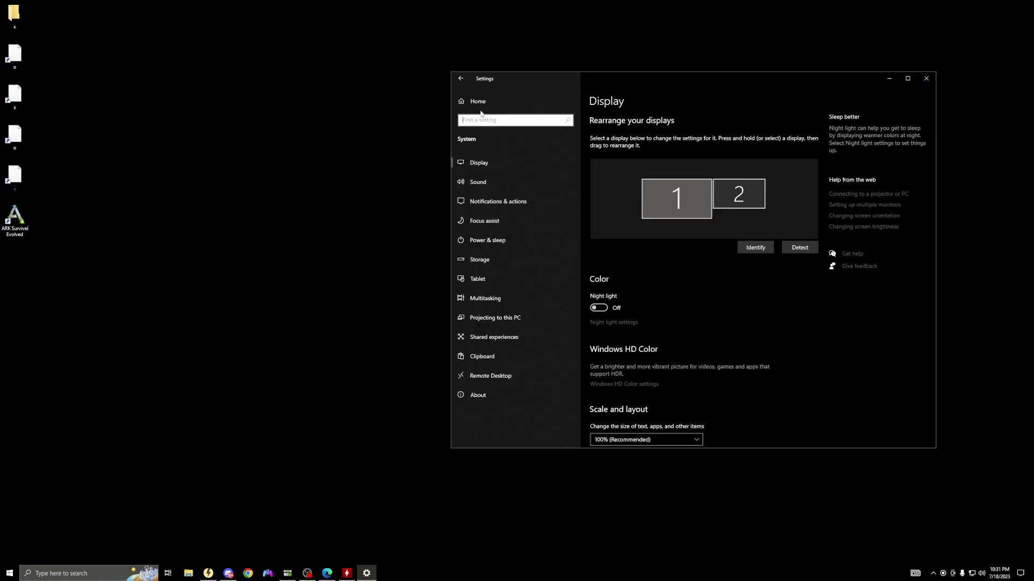
pyautogui.click(460, 78)
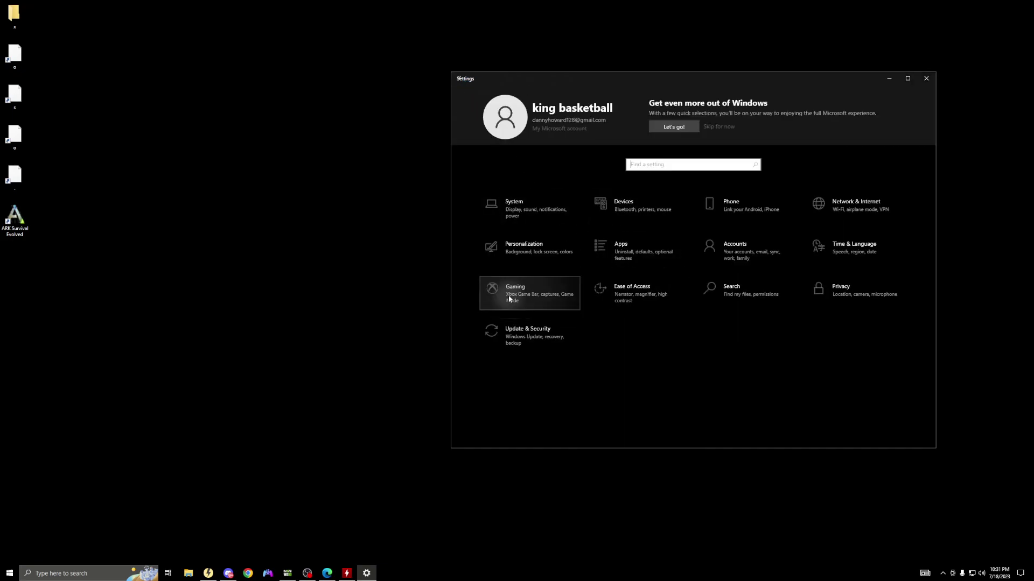
pyautogui.click(509, 300)
pyautogui.click(512, 202)
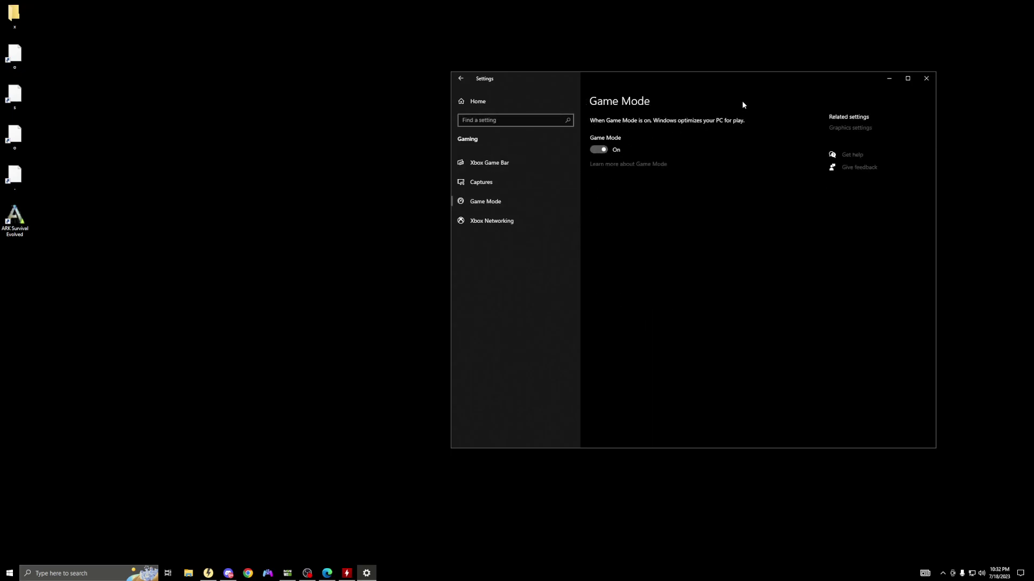
pyautogui.moveTo(735, 72); pyautogui.dragTo(736, 65)
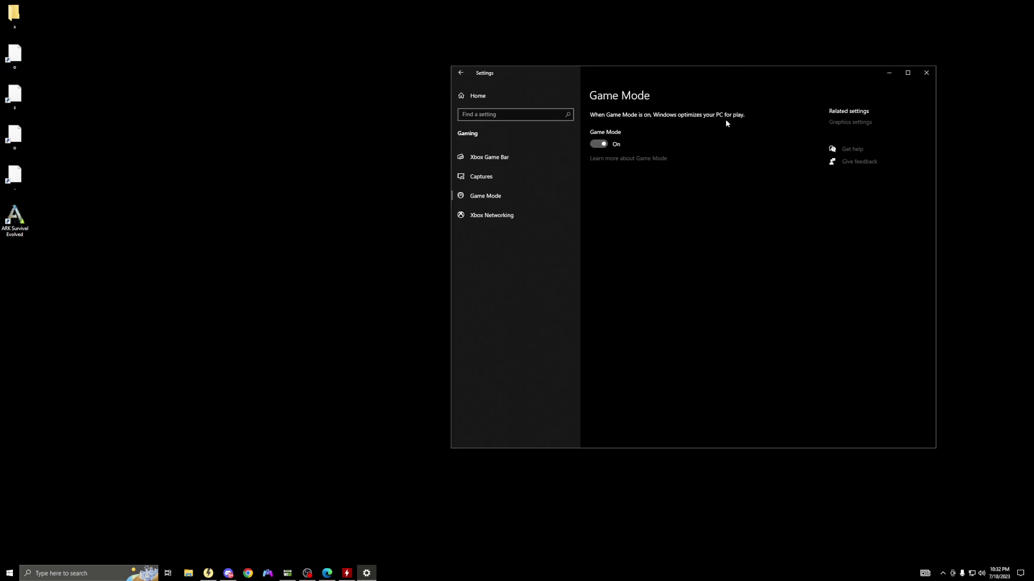
pyautogui.click(839, 123)
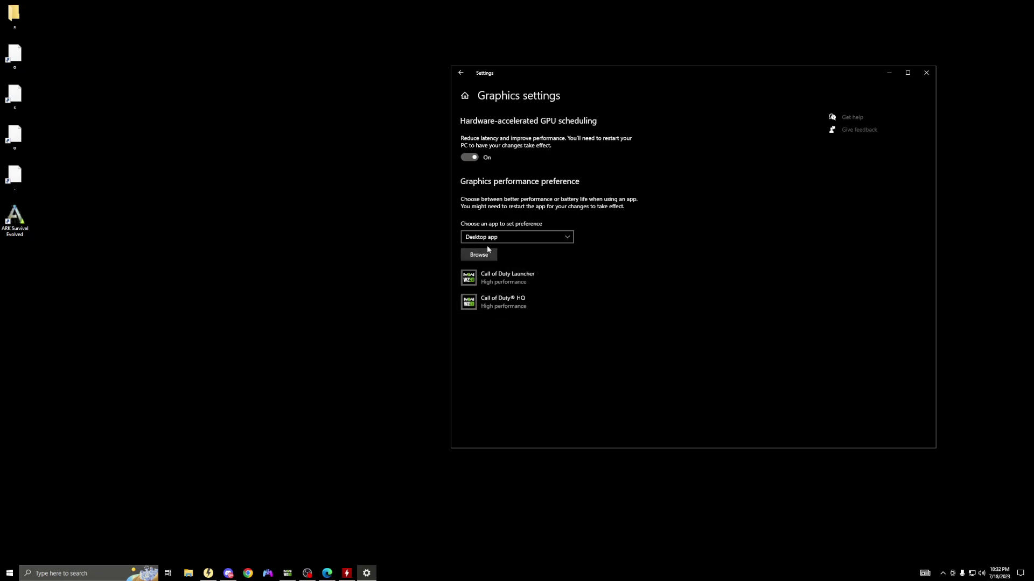
# Close the Settings window from the Game Mode page, then drag across the bare desktop twice.
pyautogui.click(460, 72)
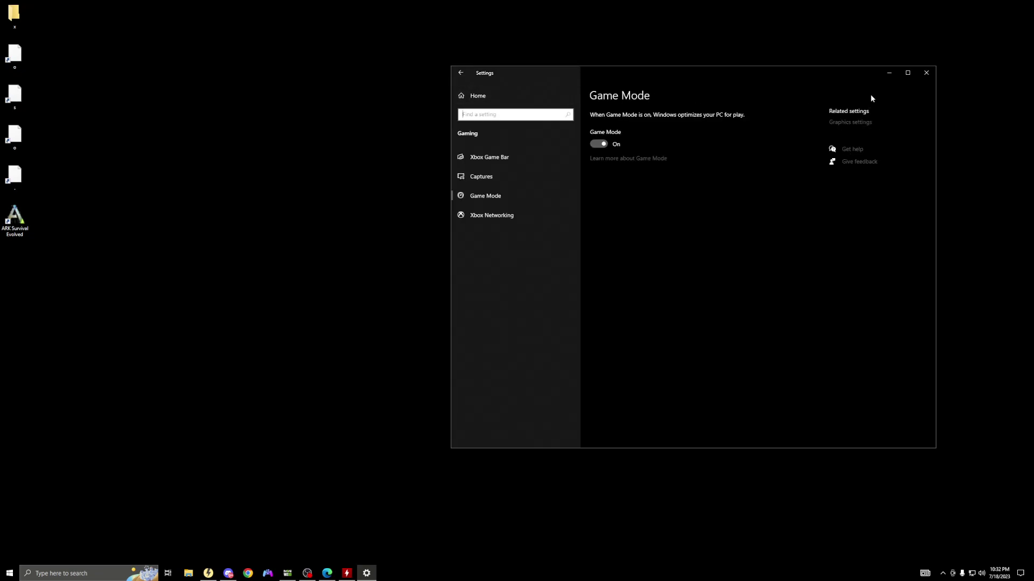
pyautogui.click(926, 73)
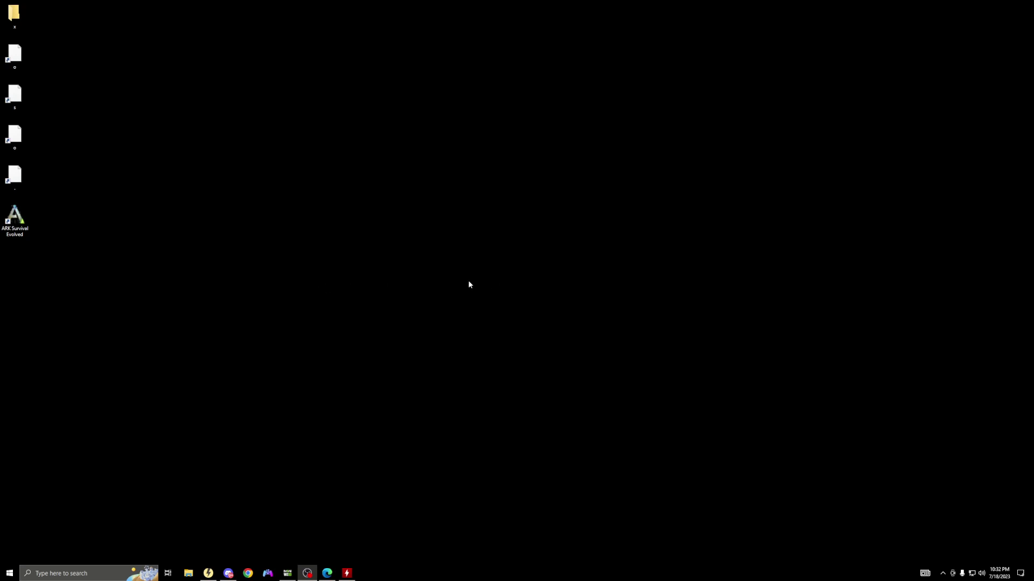
pyautogui.moveTo(473, 283); pyautogui.dragTo(677, 439)
pyautogui.moveTo(651, 284); pyautogui.dragTo(556, 363)
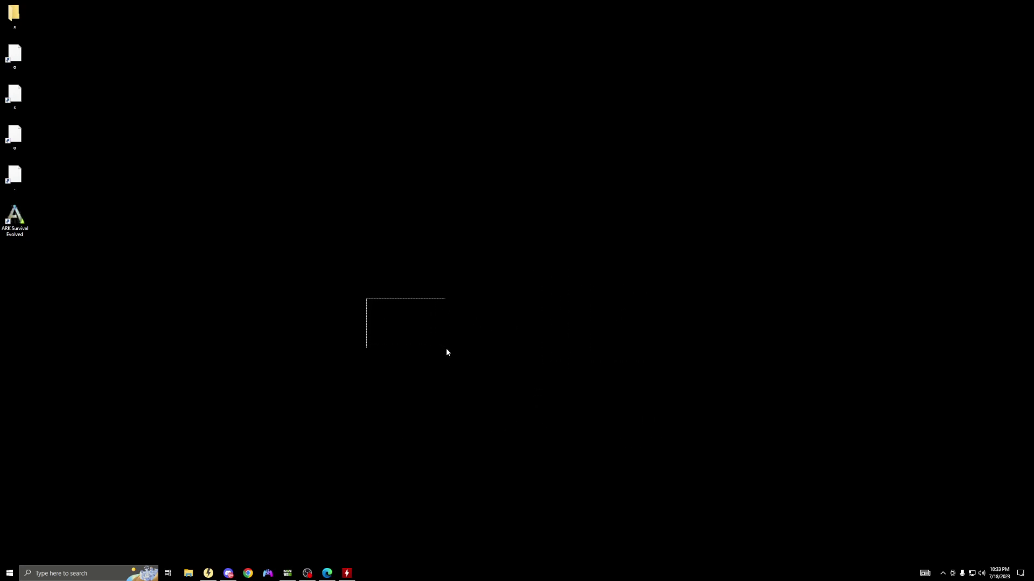